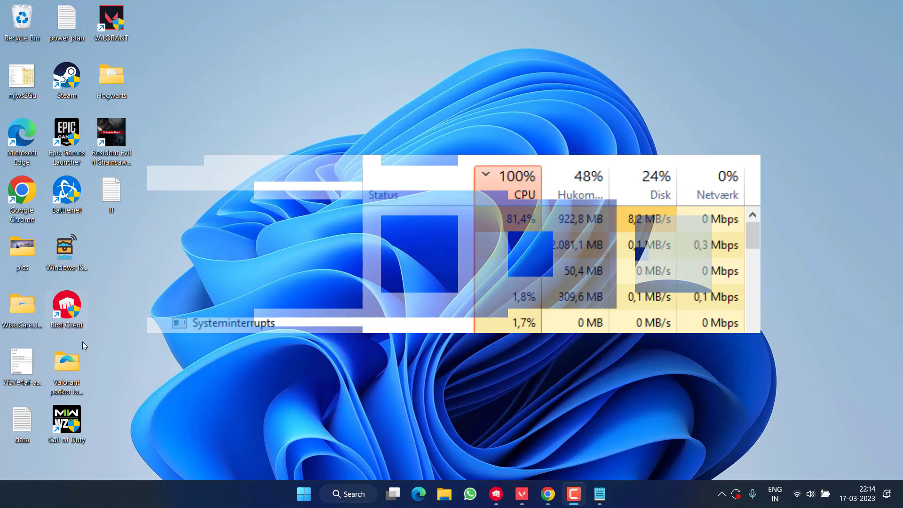
Run services.msc from the Win+X Run dialog to open Services.
{"action": "right_click", "coordinate": [305, 494]}
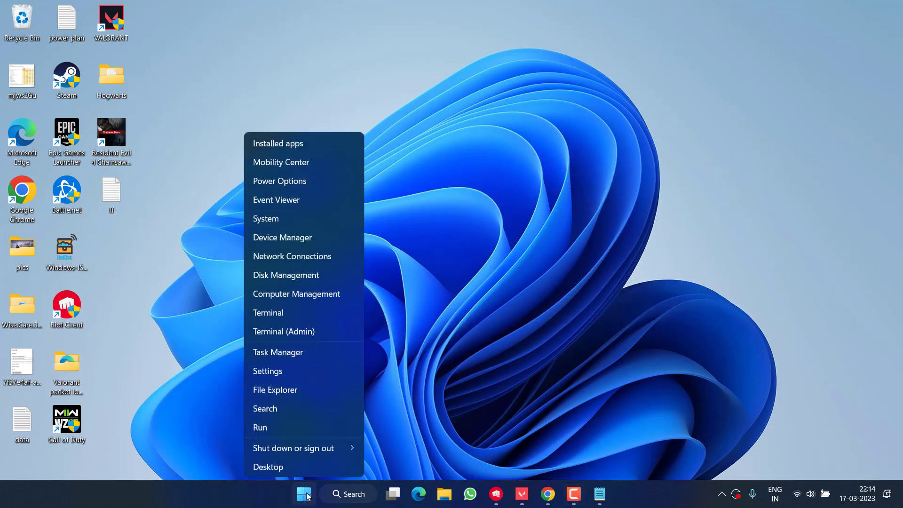
{"action": "left_click", "coordinate": [264, 423]}
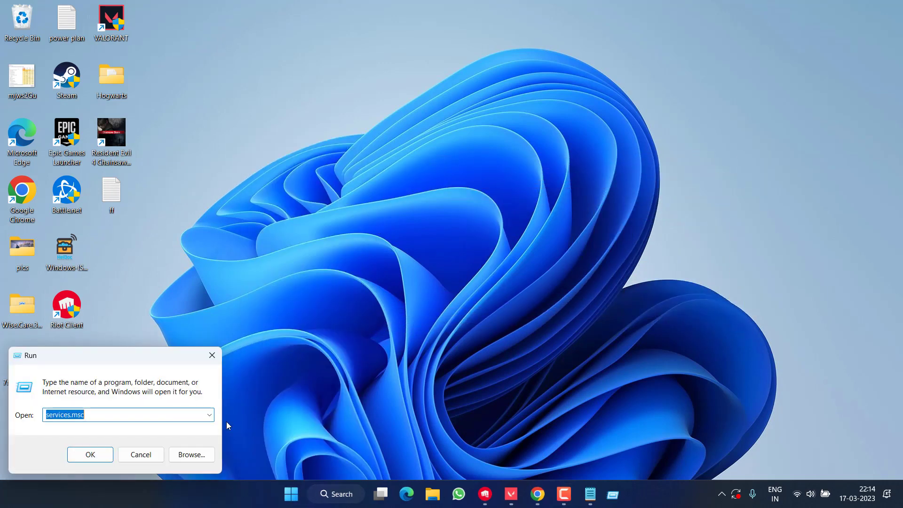
{"action": "type", "text": "se"}
{"action": "key", "text": "Down"}
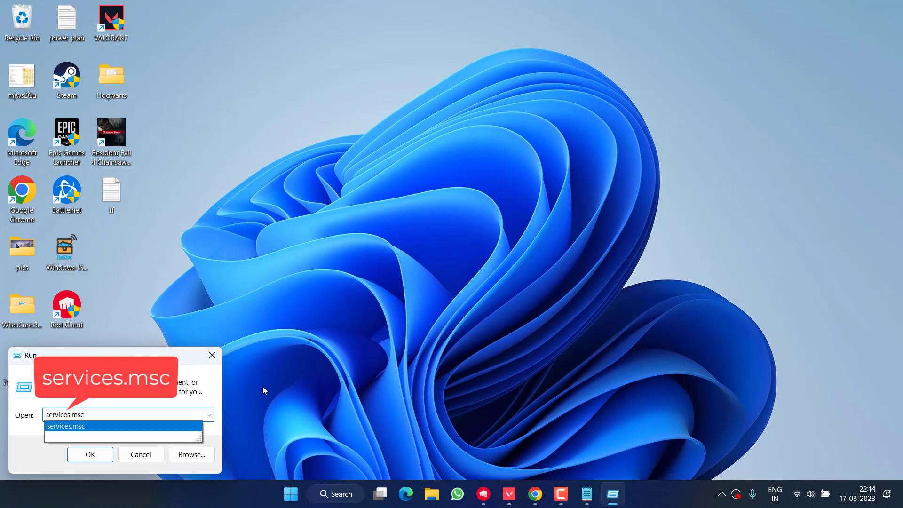
{"action": "key", "text": "Return"}
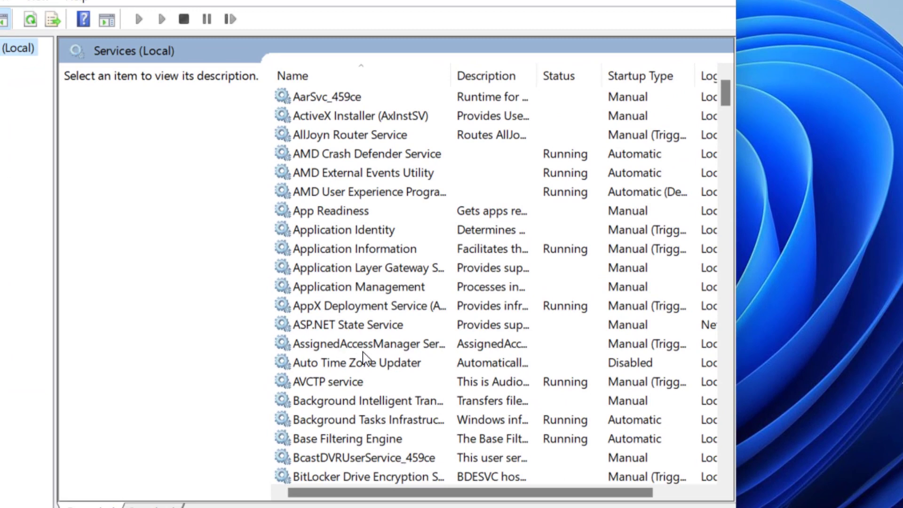
Apply Remote Access Auto Connection Manager's properties with startup type left at Manual.
{"action": "left_click", "coordinate": [363, 351]}
{"action": "key", "text": "r"}
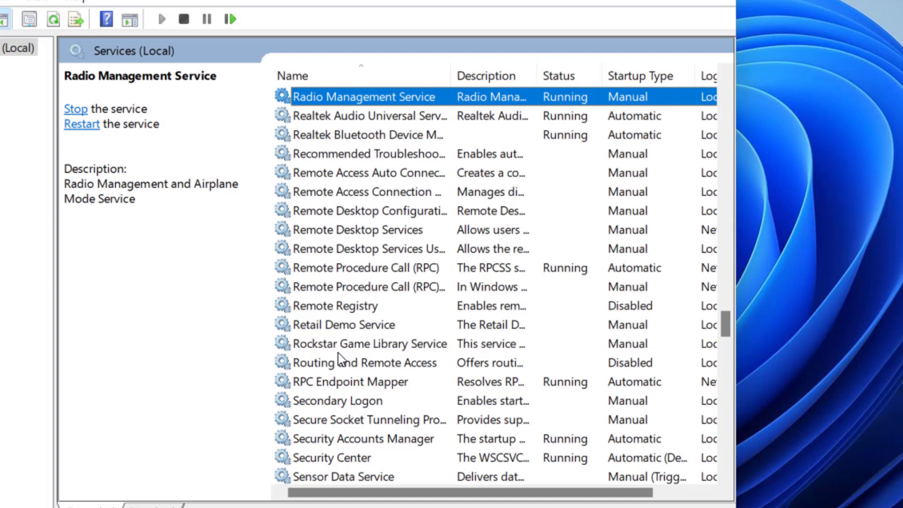
{"action": "left_click", "coordinate": [319, 178]}
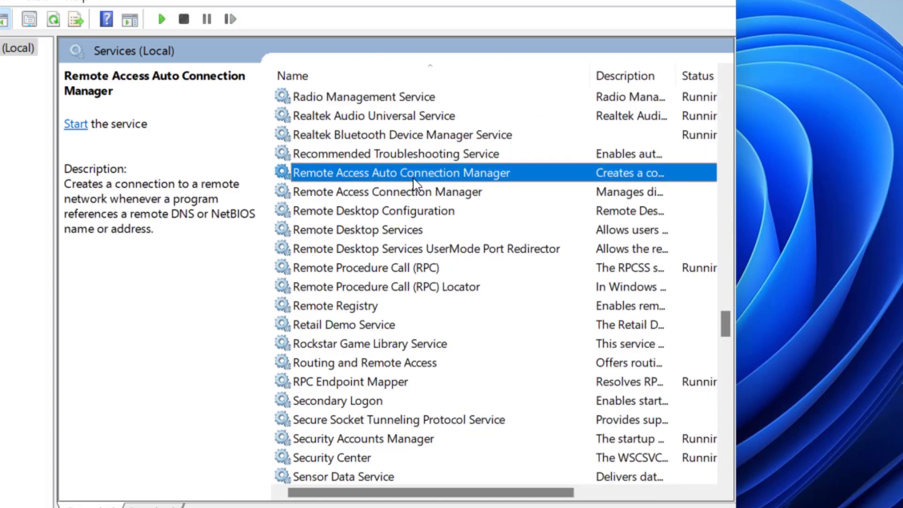
{"action": "right_click", "coordinate": [463, 181]}
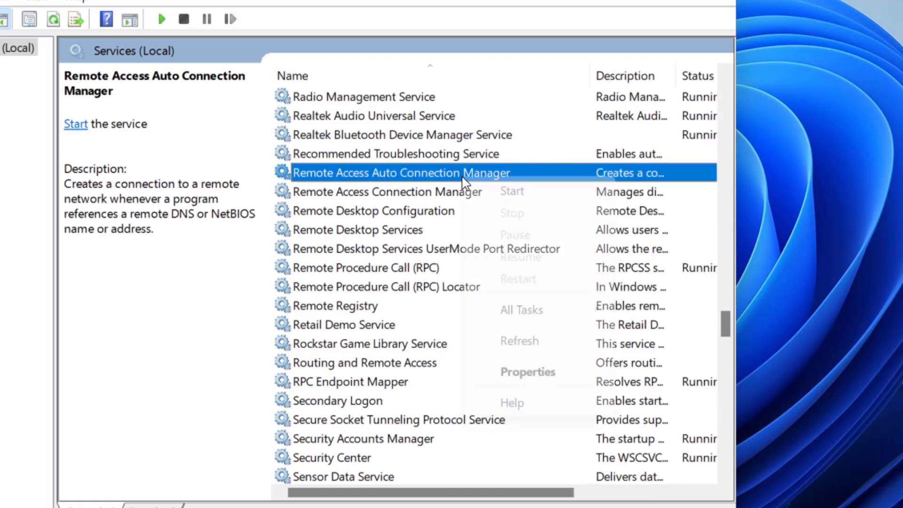
{"action": "left_click", "coordinate": [526, 379]}
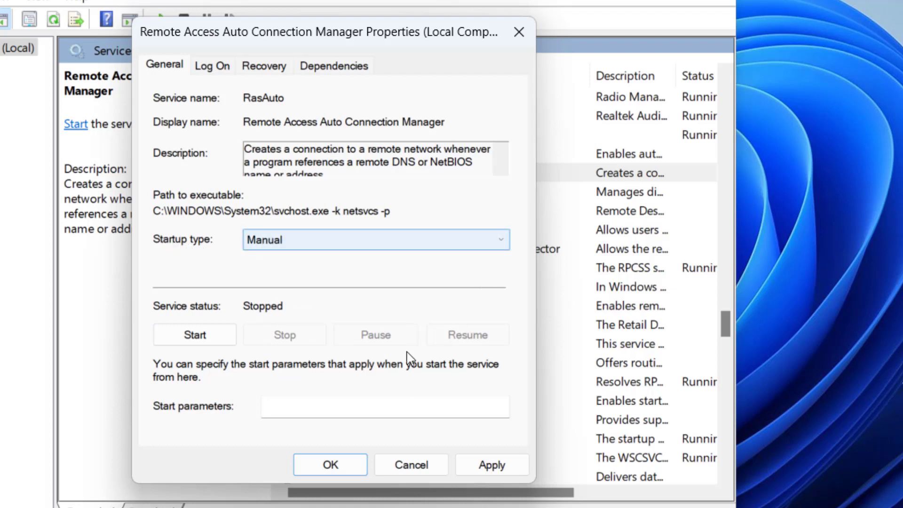
{"action": "left_click", "coordinate": [492, 465]}
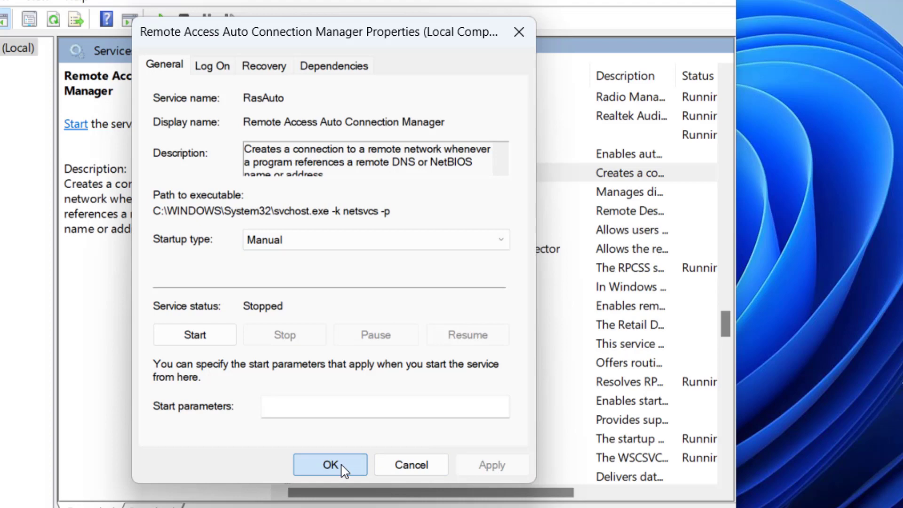
{"action": "left_click", "coordinate": [331, 464]}
Set the Windows Event Log service's startup type to Manual and confirm.
{"action": "left_click", "coordinate": [389, 327]}
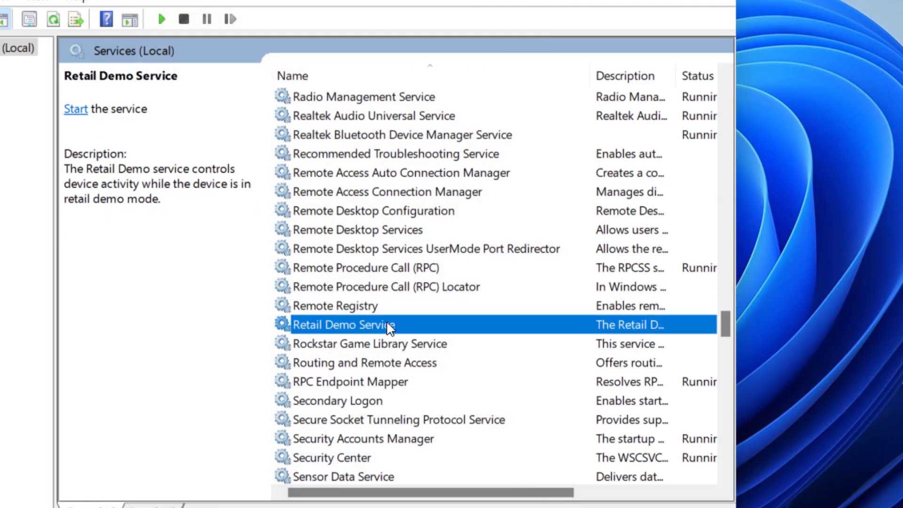
{"action": "key", "text": "w"}
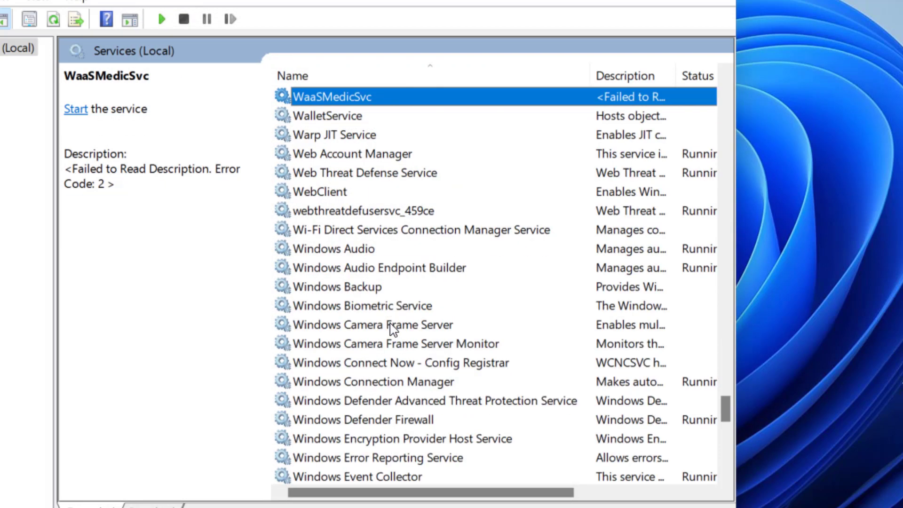
{"action": "scroll", "coordinate": [378, 333], "scroll_direction": "down", "scroll_amount": 1}
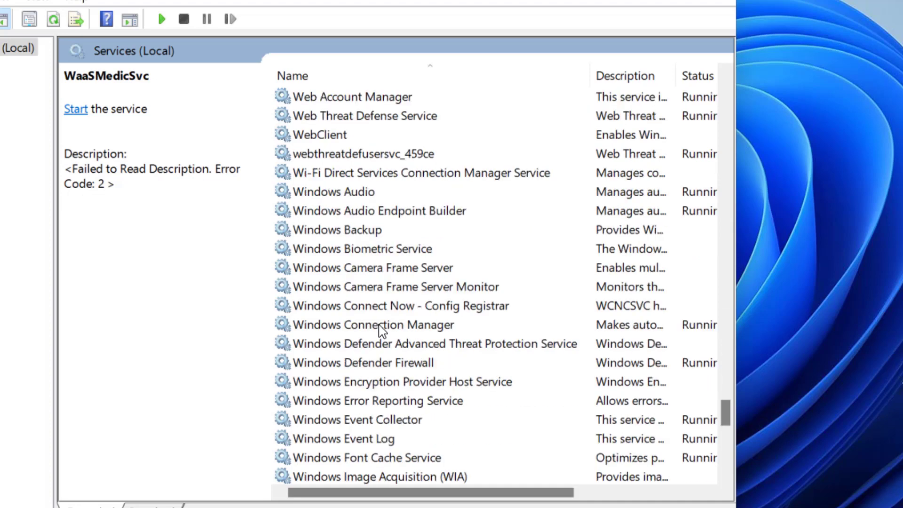
{"action": "scroll", "coordinate": [381, 331], "scroll_direction": "down", "scroll_amount": 1}
{"action": "left_click", "coordinate": [369, 379]}
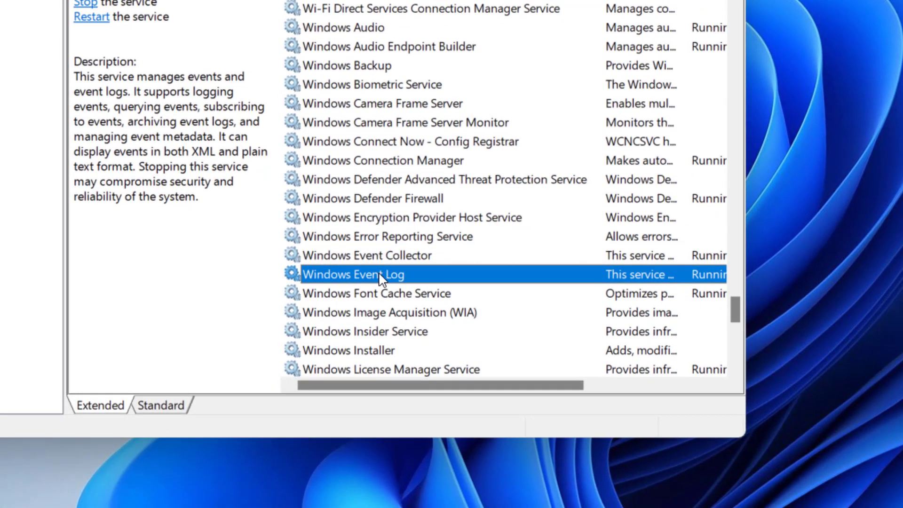
{"action": "right_click", "coordinate": [379, 275]}
{"action": "left_click", "coordinate": [443, 466]}
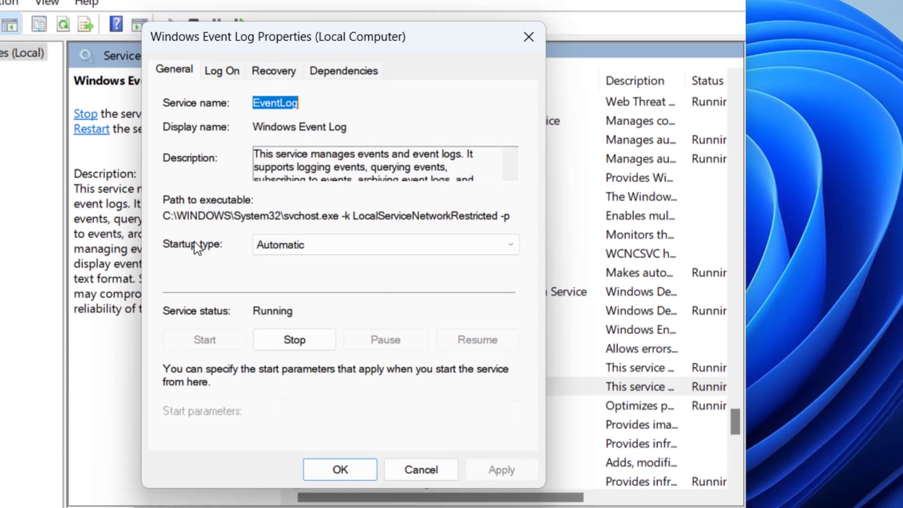
{"action": "left_click", "coordinate": [291, 245]}
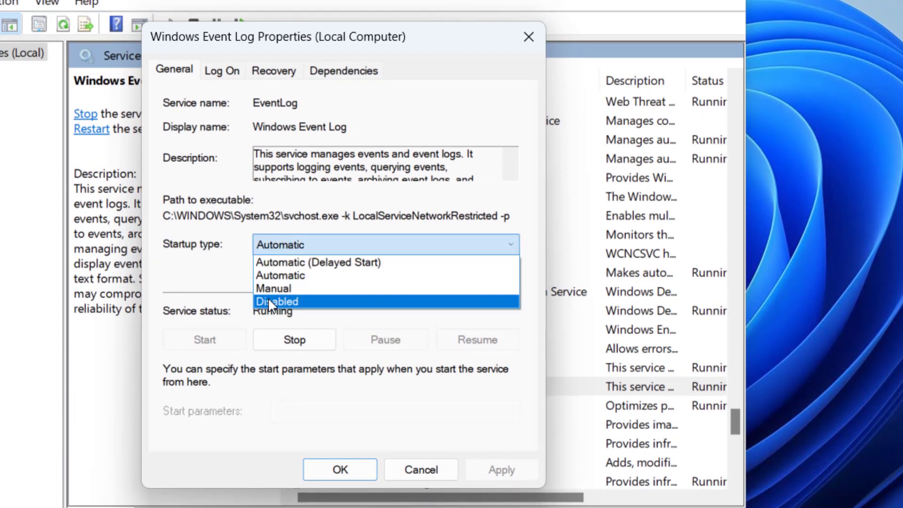
{"action": "left_click", "coordinate": [285, 289]}
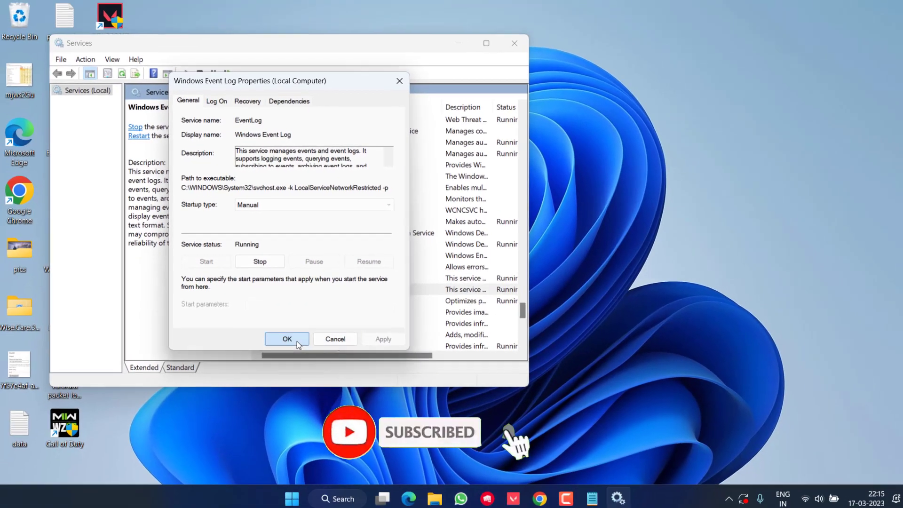
{"action": "left_click", "coordinate": [336, 429]}
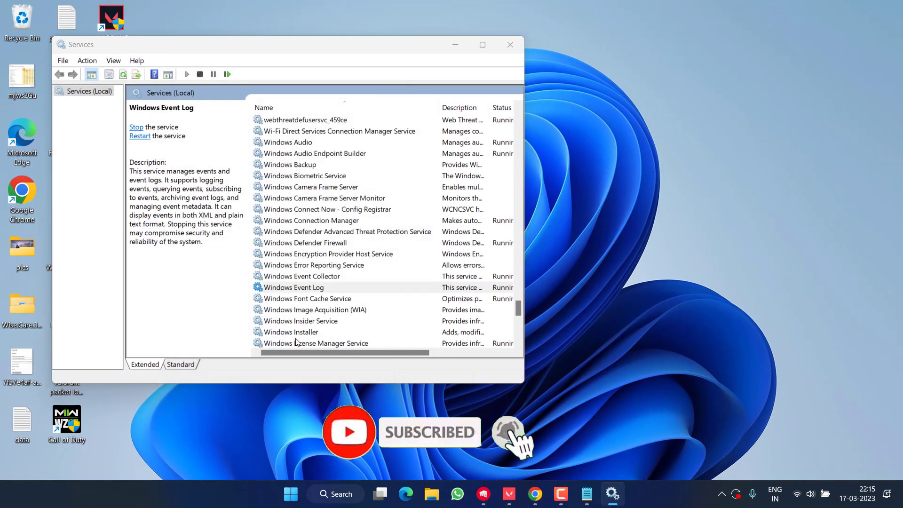
{"action": "left_click", "coordinate": [510, 46]}
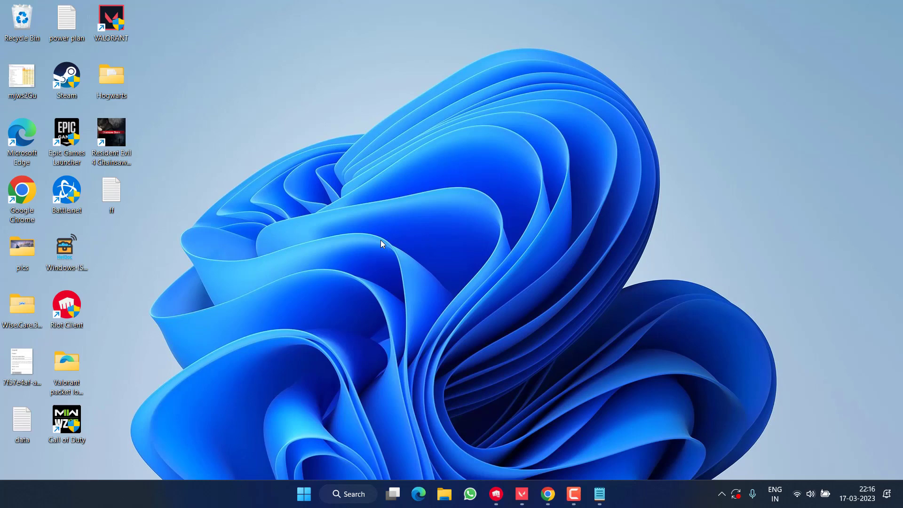
Search cmd from Start and launch Command Prompt as administrator.
{"action": "left_click", "coordinate": [303, 494]}
{"action": "type", "text": "cmd"}
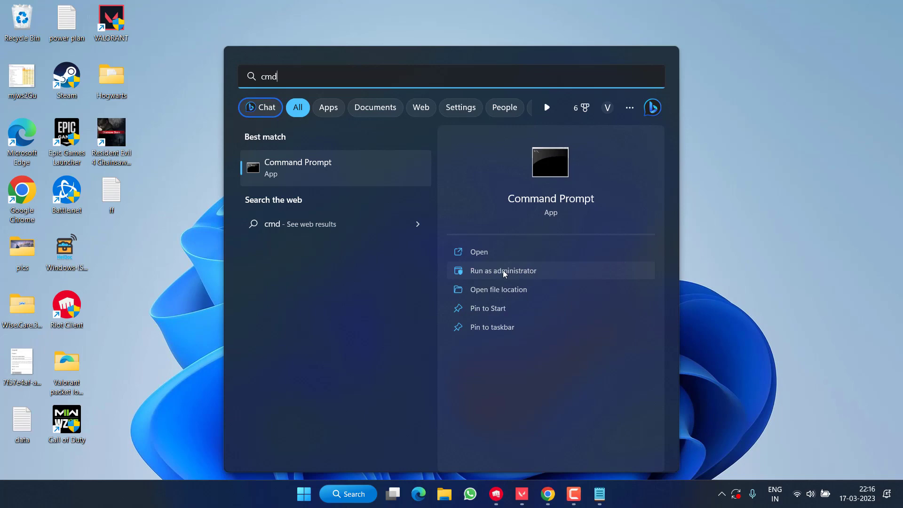
{"action": "left_click", "coordinate": [503, 272]}
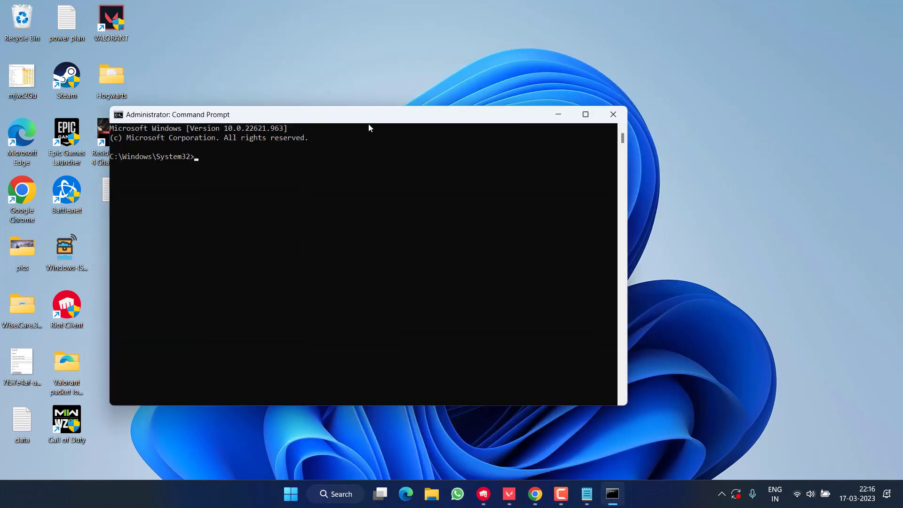
Place the ff notes beside Command Prompt and run bcdedit /set disabledynamictick yes.
{"action": "left_click", "coordinate": [587, 494]}
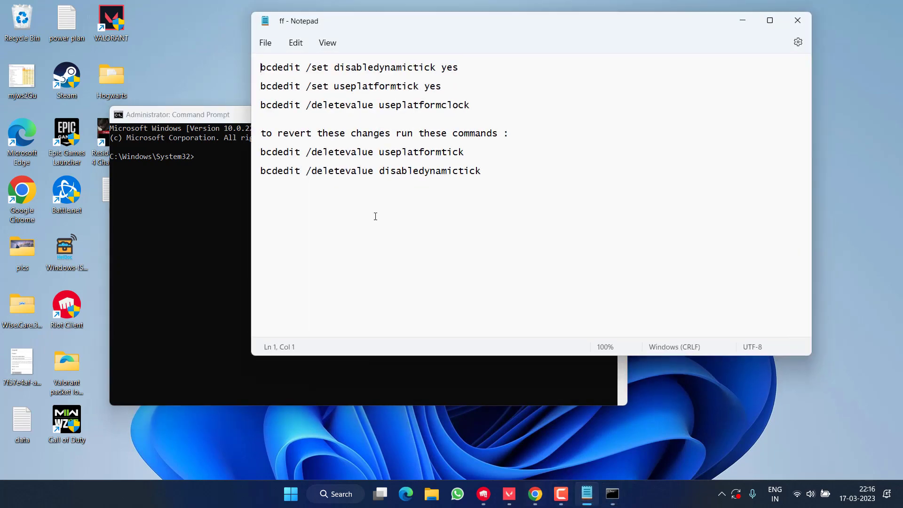
{"action": "left_click_drag", "start_coordinate": [380, 23], "coordinate": [514, 84]}
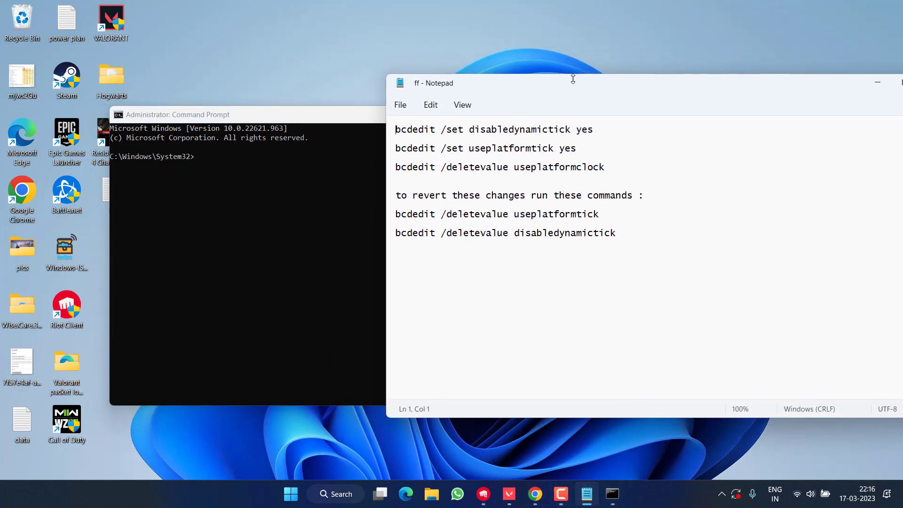
{"action": "left_click_drag", "start_coordinate": [594, 130], "coordinate": [389, 132]}
{"action": "key", "text": "ctrl+c"}
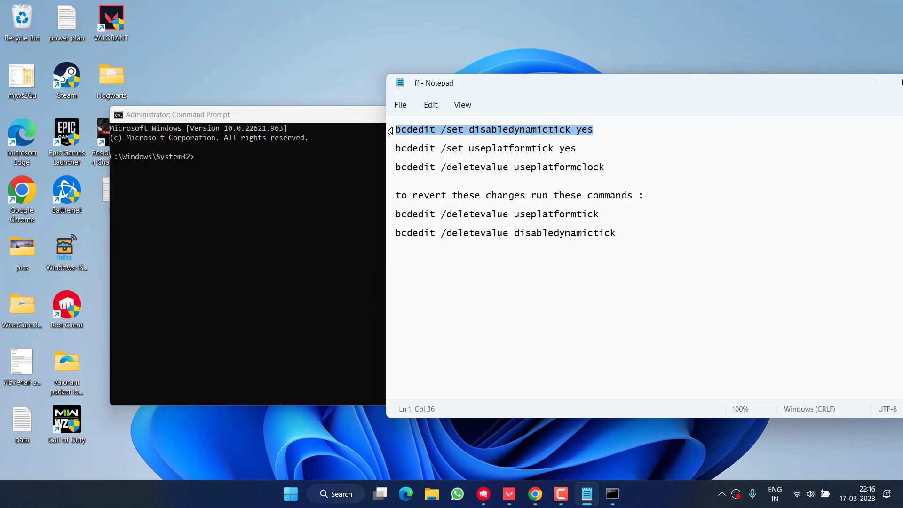
{"action": "left_click", "coordinate": [201, 168]}
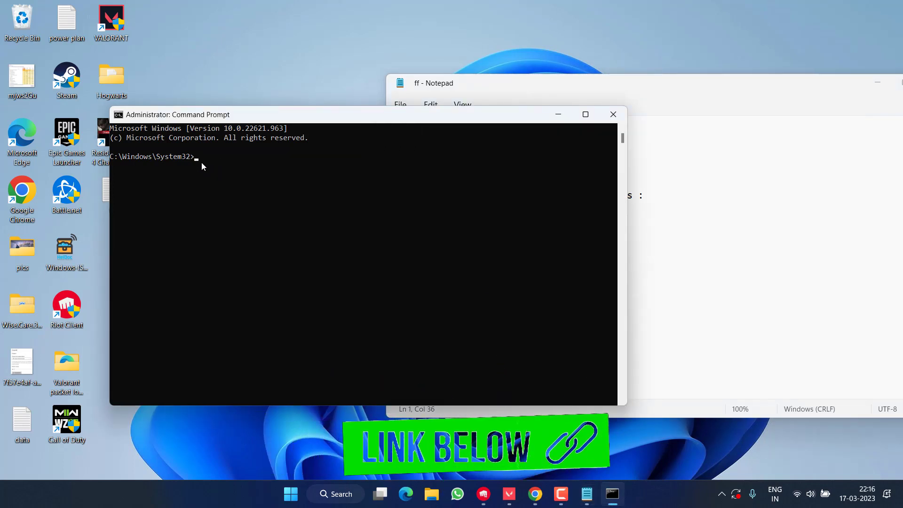
{"action": "key", "text": "ctrl+v"}
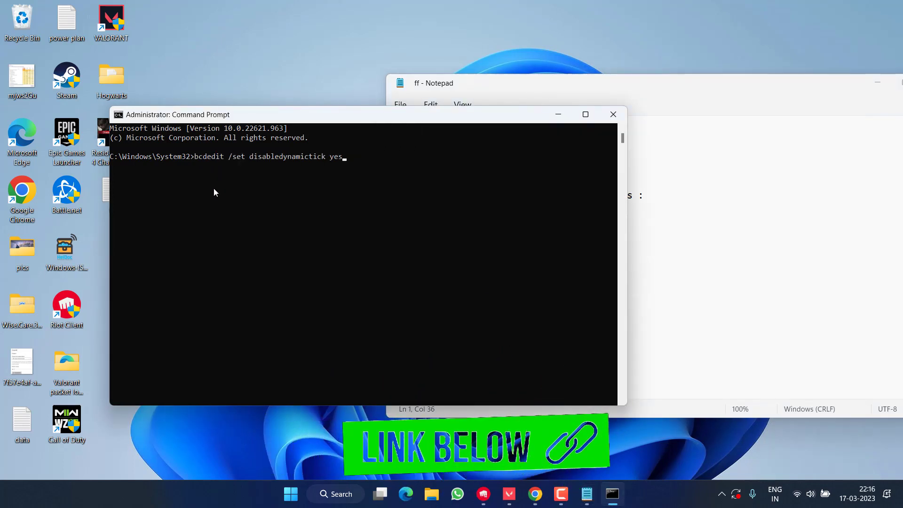
{"action": "key", "text": "Return"}
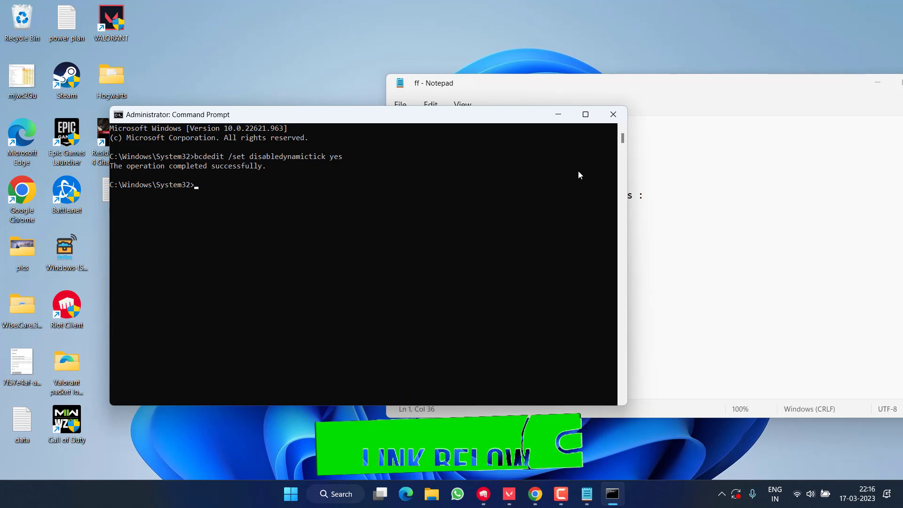
Copy bcdedit /set useplatformtick yes from the notes and run it.
{"action": "left_click", "coordinate": [744, 156]}
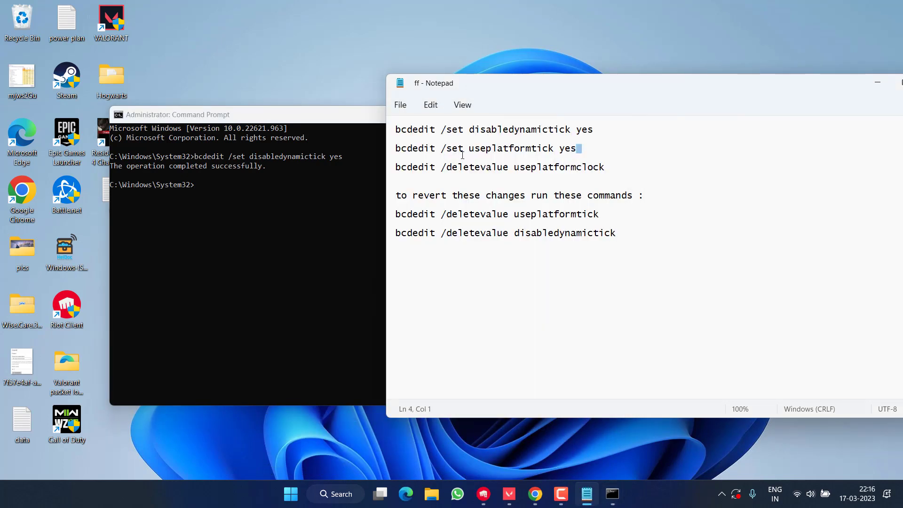
{"action": "left_click_drag", "start_coordinate": [576, 149], "coordinate": [397, 149]}
{"action": "key", "text": "ctrl+c"}
{"action": "left_click", "coordinate": [264, 192]}
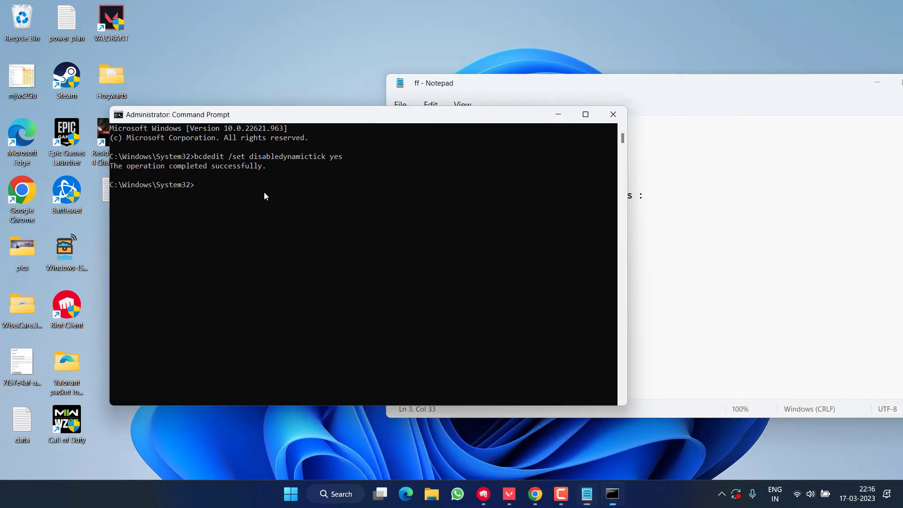
{"action": "left_click", "coordinate": [258, 201]}
{"action": "right_click", "coordinate": [259, 201]}
{"action": "key", "text": "Return"}
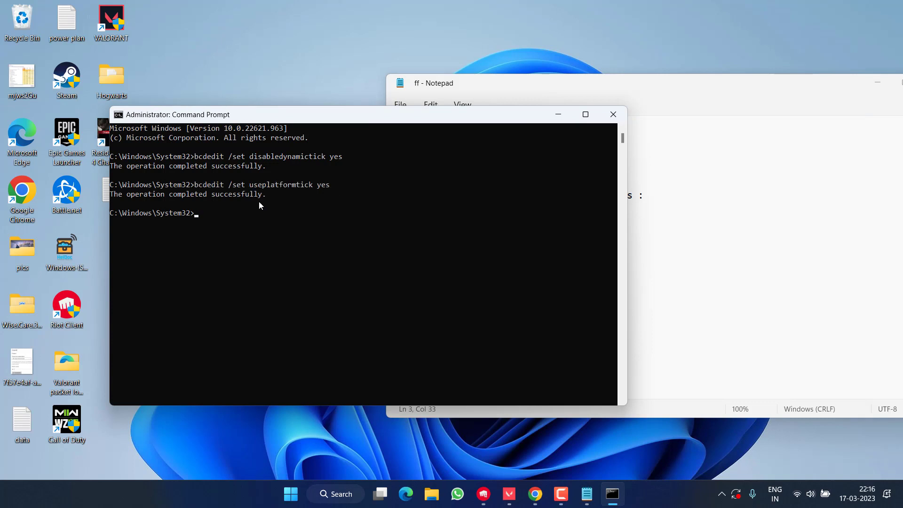
Run bcdedit /deletevalue useplatformclock (Element not found), then close Command Prompt.
{"action": "left_click", "coordinate": [755, 195]}
{"action": "left_click_drag", "start_coordinate": [621, 169], "coordinate": [397, 170]}
{"action": "key", "text": "ctrl+c"}
{"action": "left_click", "coordinate": [348, 190]}
{"action": "left_click", "coordinate": [262, 248]}
{"action": "right_click", "coordinate": [262, 311]}
{"action": "key", "text": "Return"}
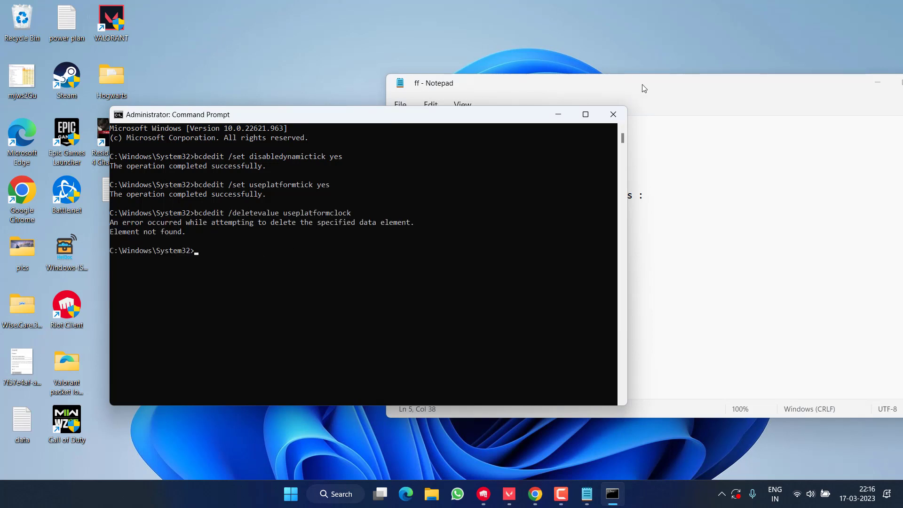
{"action": "left_click", "coordinate": [612, 114]}
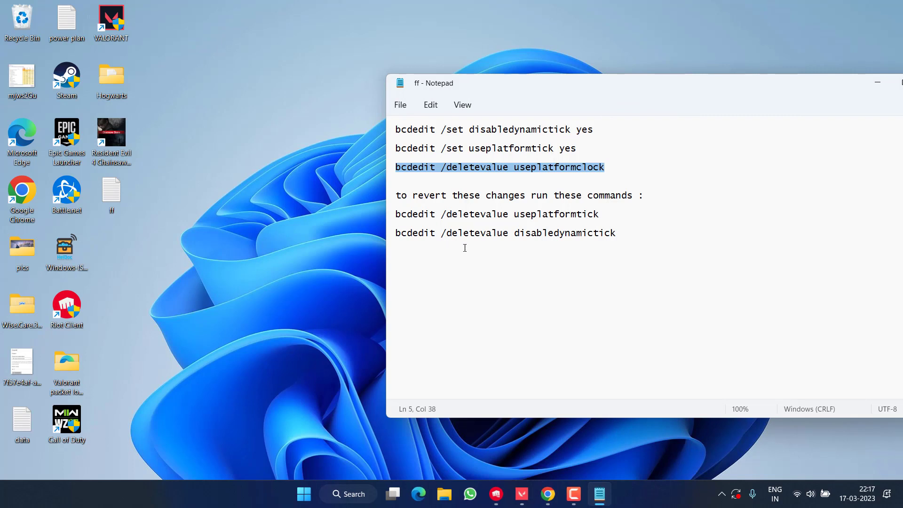
Highlight the two bcdedit /deletevalue revert lines, then close the ff notes.
{"action": "mouse_move", "coordinate": [618, 235]}
{"action": "left_mouse_down"}
{"action": "mouse_move", "coordinate": [478, 242]}
{"action": "mouse_move", "coordinate": [389, 212]}
{"action": "left_mouse_up"}
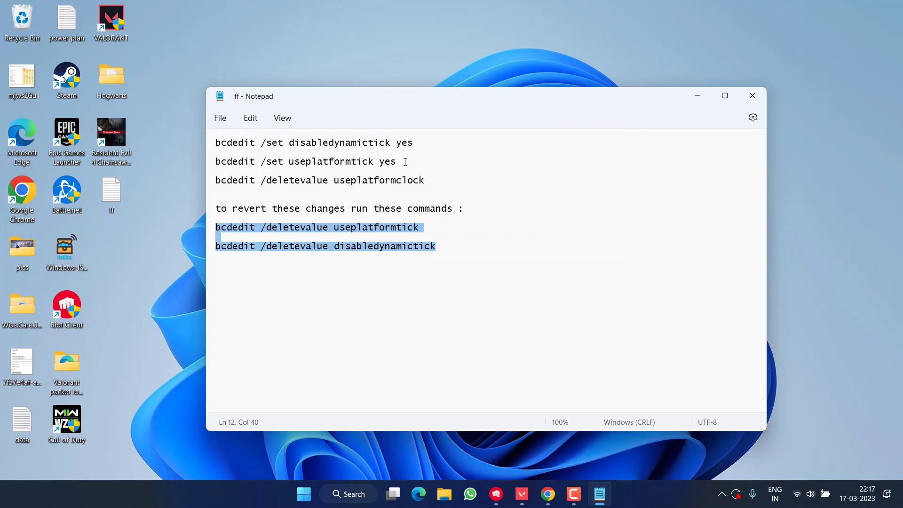
{"action": "left_click", "coordinate": [518, 168]}
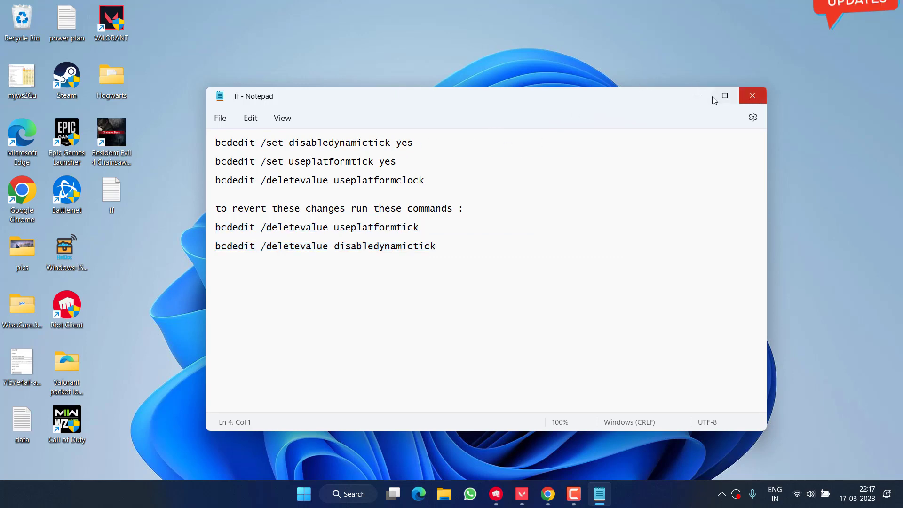
{"action": "left_click", "coordinate": [752, 96]}
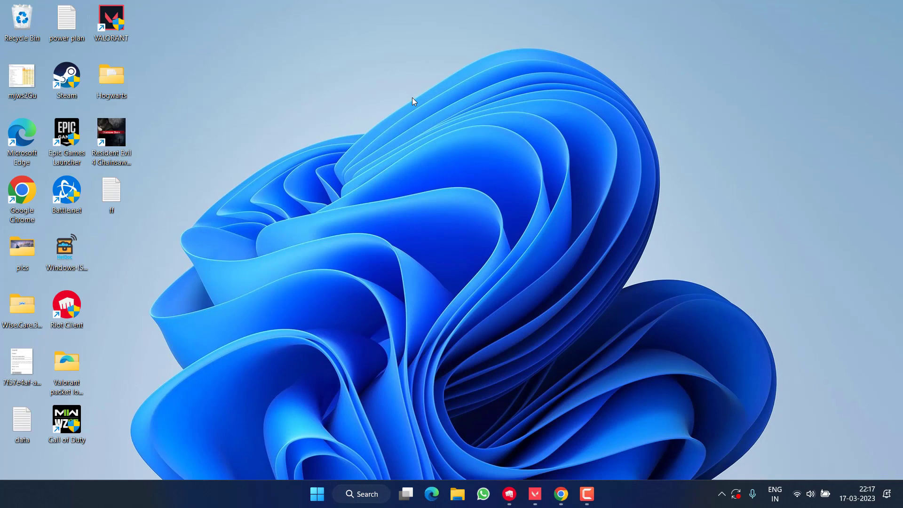
Open File Explorer at C:\Riot Games\VALORANT\live.
{"action": "key", "text": "super+e"}
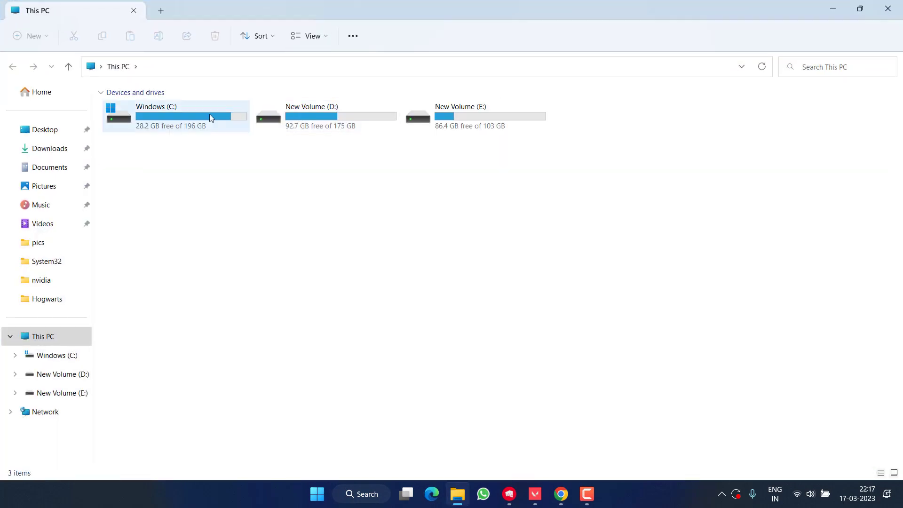
{"action": "double_click", "coordinate": [210, 116]}
{"action": "double_click", "coordinate": [149, 303]}
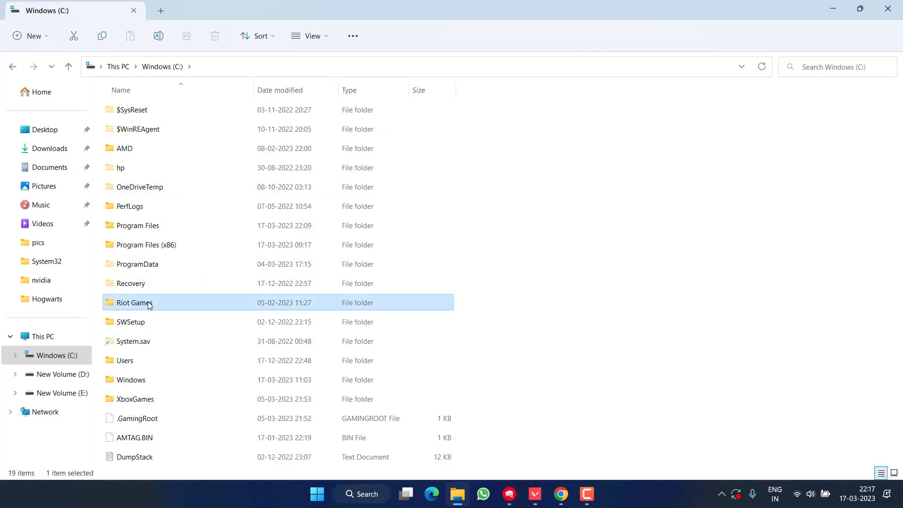
{"action": "double_click", "coordinate": [140, 155]}
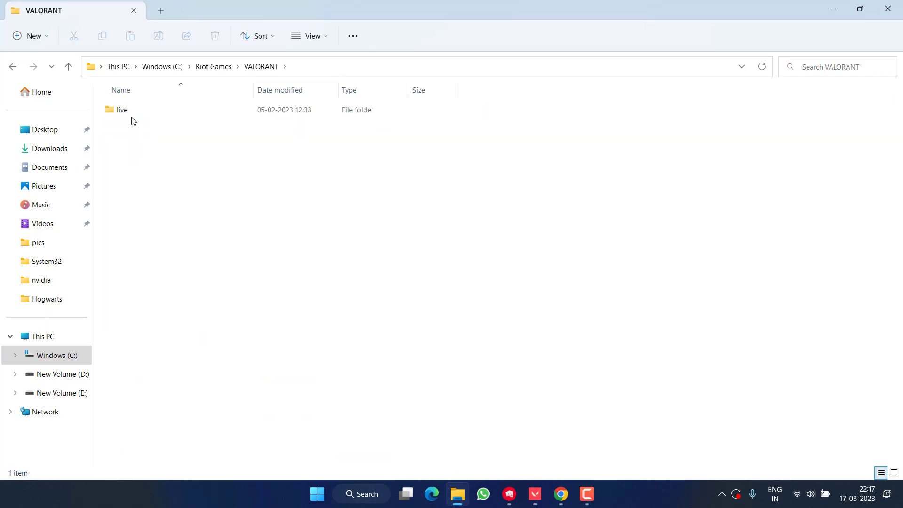
{"action": "double_click", "coordinate": [124, 111]}
Select both Manifest Win64 files, dismiss their menu untouched, and close Explorer.
{"action": "left_click", "coordinate": [185, 149]}
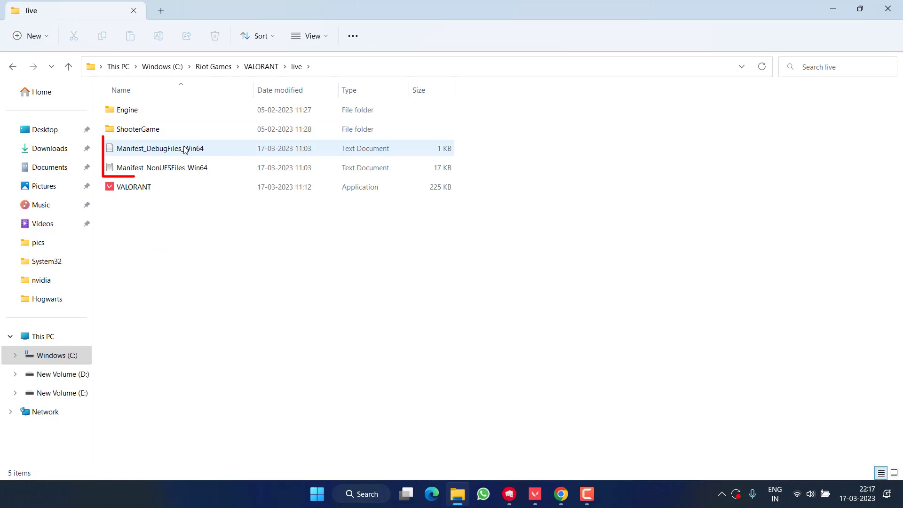
{"action": "left_click", "coordinate": [170, 168], "text": "ctrl"}
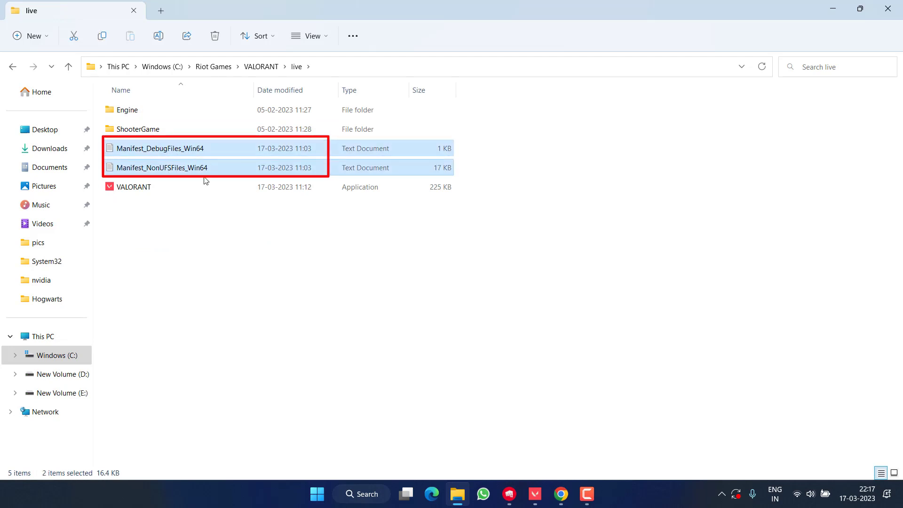
{"action": "right_click", "coordinate": [185, 155]}
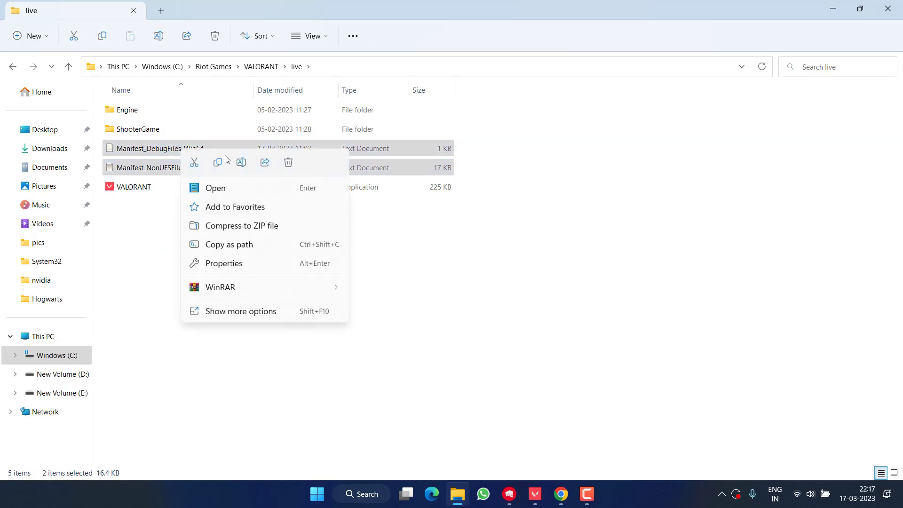
{"action": "left_click", "coordinate": [457, 283]}
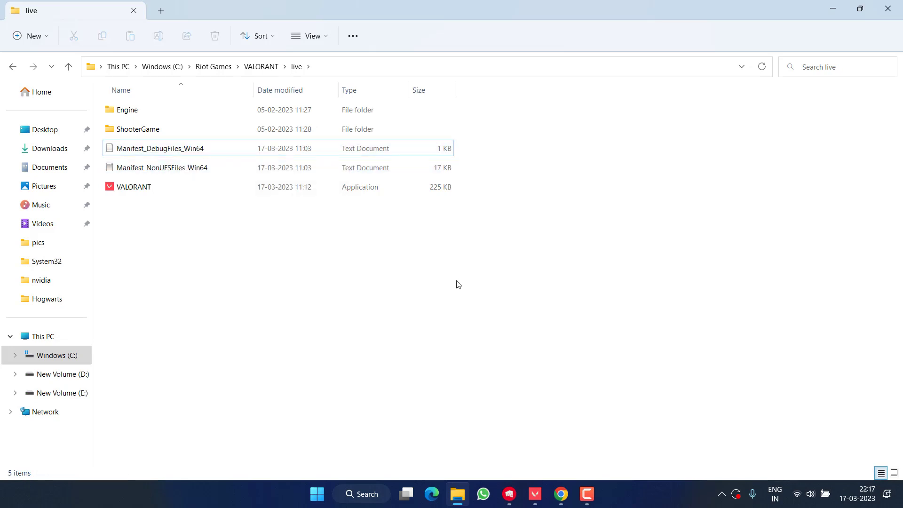
{"action": "left_click", "coordinate": [888, 8]}
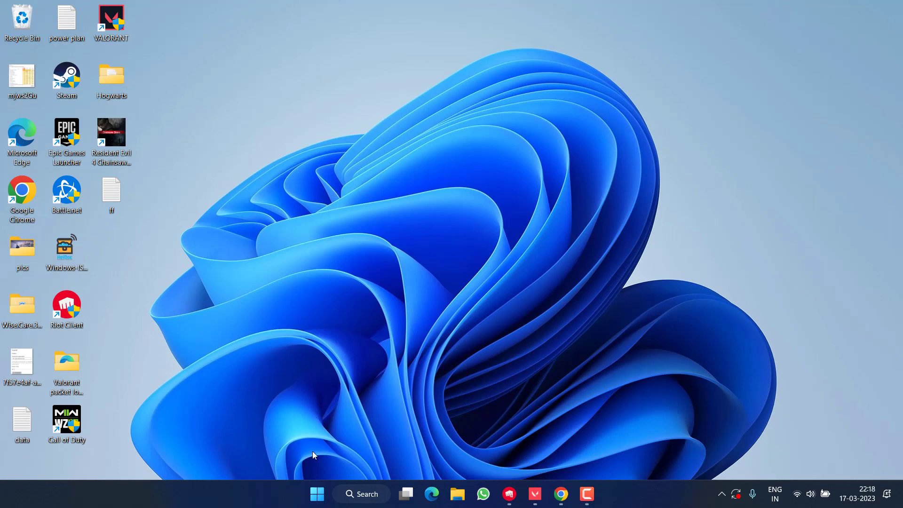
Launch Windows Security and go to Virus & threat protection settings > Exclusions.
{"action": "left_click", "coordinate": [317, 493]}
{"action": "type", "text": "windows"}
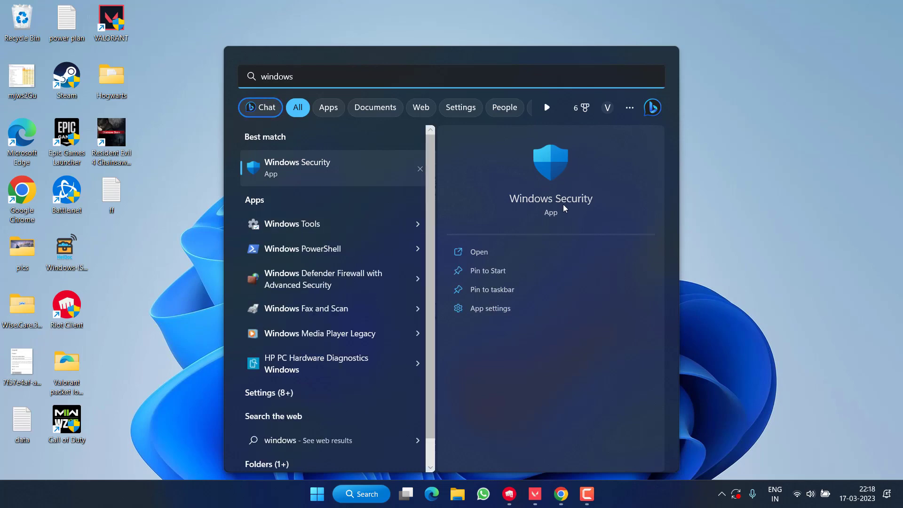
{"action": "left_click", "coordinate": [554, 158]}
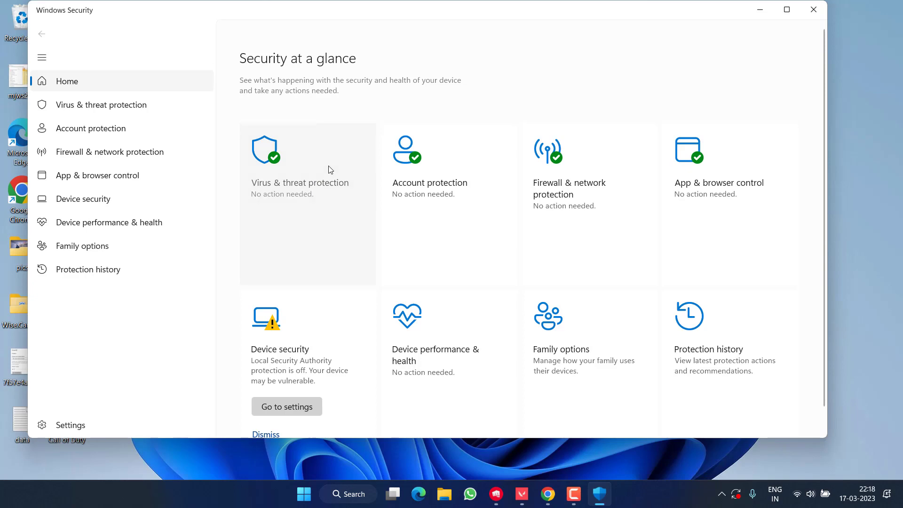
{"action": "left_click", "coordinate": [329, 170]}
{"action": "scroll", "coordinate": [348, 258], "scroll_direction": "down", "scroll_amount": 3}
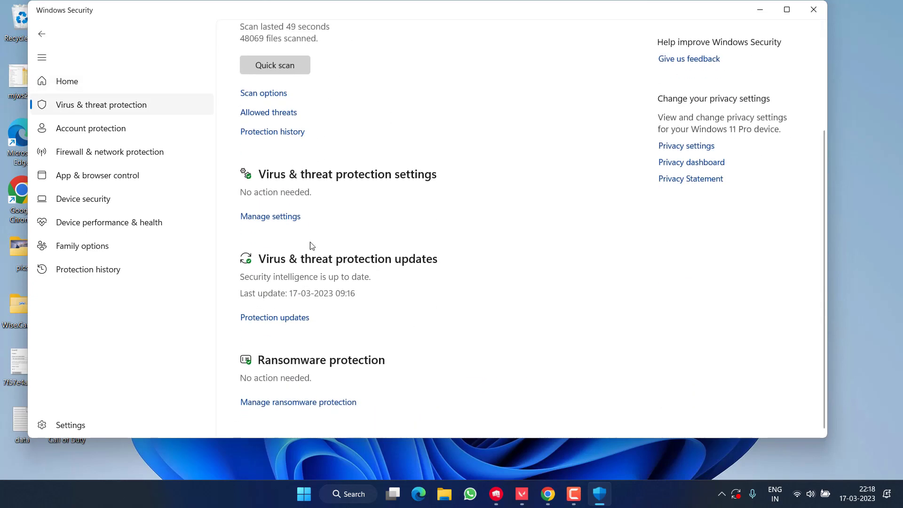
{"action": "left_click", "coordinate": [276, 218]}
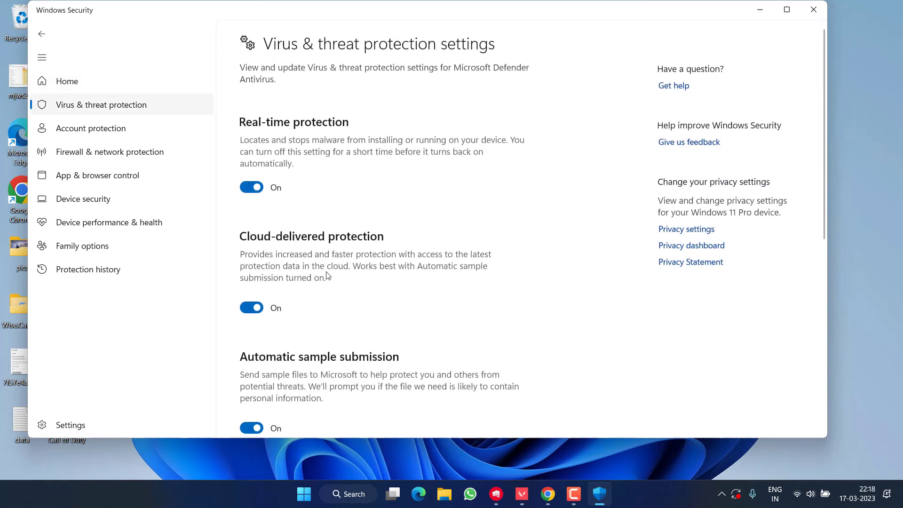
{"action": "scroll", "coordinate": [329, 283], "scroll_direction": "down", "scroll_amount": 8}
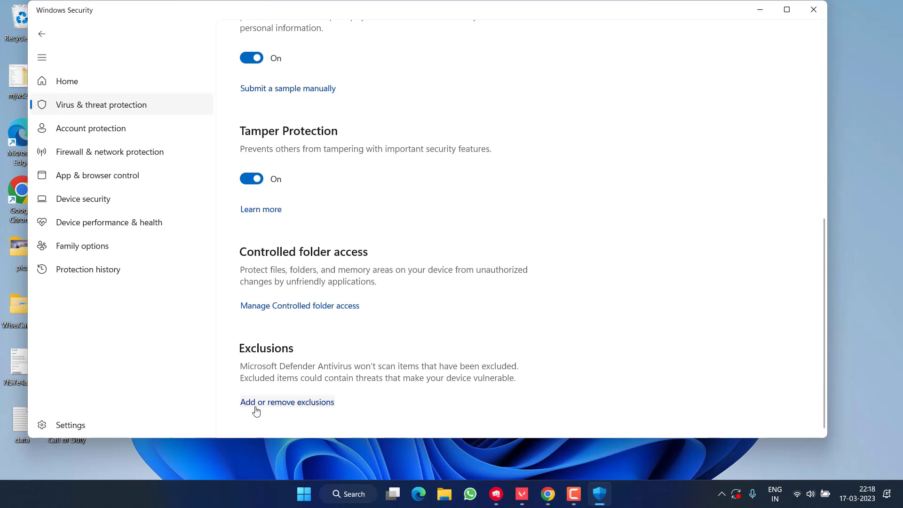
{"action": "left_click", "coordinate": [298, 403]}
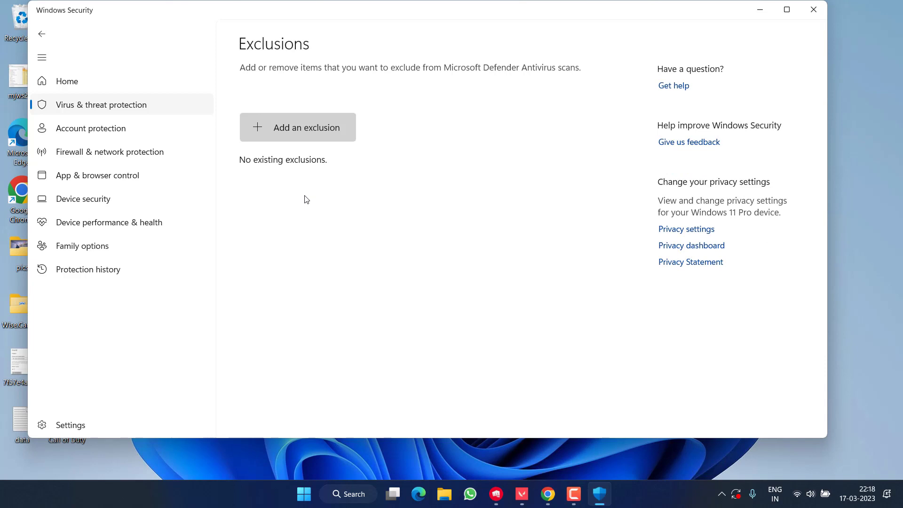
Add C:\Riot Games as a folder exclusion, then minimise Windows Security.
{"action": "left_click", "coordinate": [296, 130]}
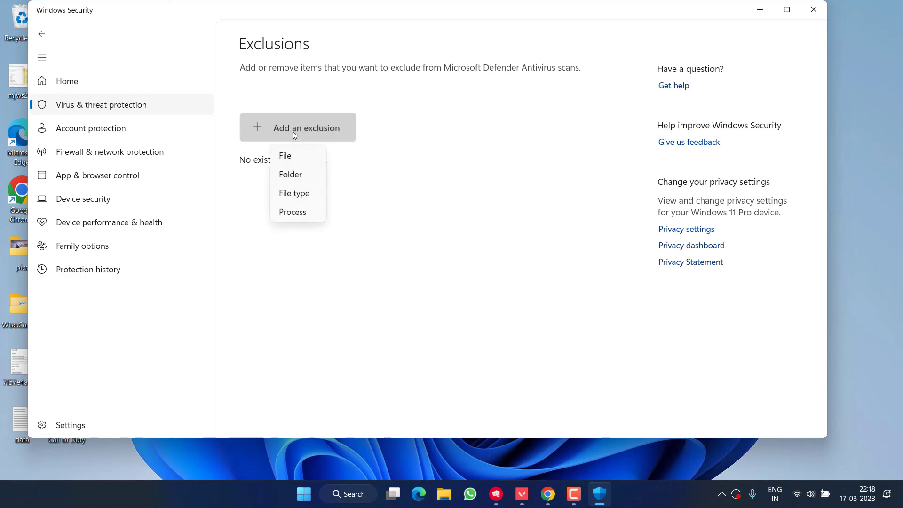
{"action": "left_click", "coordinate": [287, 178]}
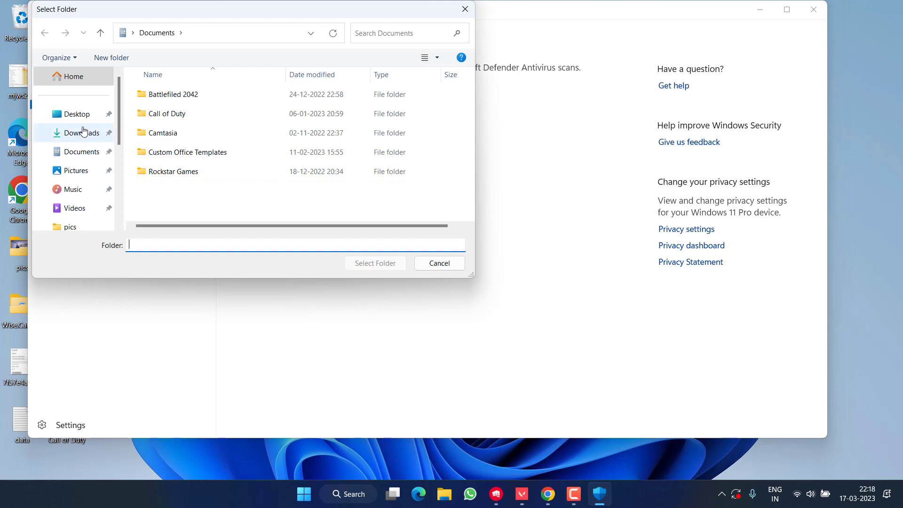
{"action": "scroll", "coordinate": [83, 134], "scroll_direction": "down", "scroll_amount": 3}
{"action": "scroll", "coordinate": [83, 134], "scroll_direction": "up", "scroll_amount": 2}
{"action": "scroll", "coordinate": [83, 141], "scroll_direction": "down", "scroll_amount": 4}
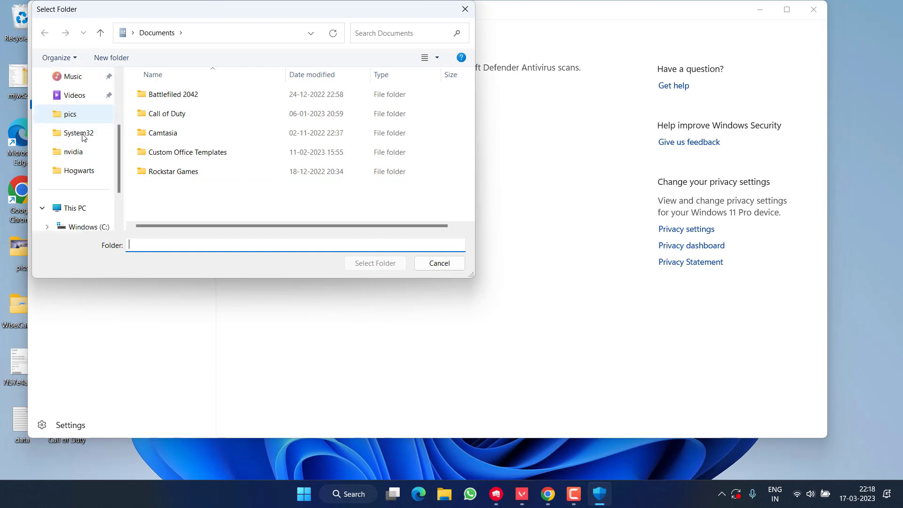
{"action": "left_click", "coordinate": [82, 156]}
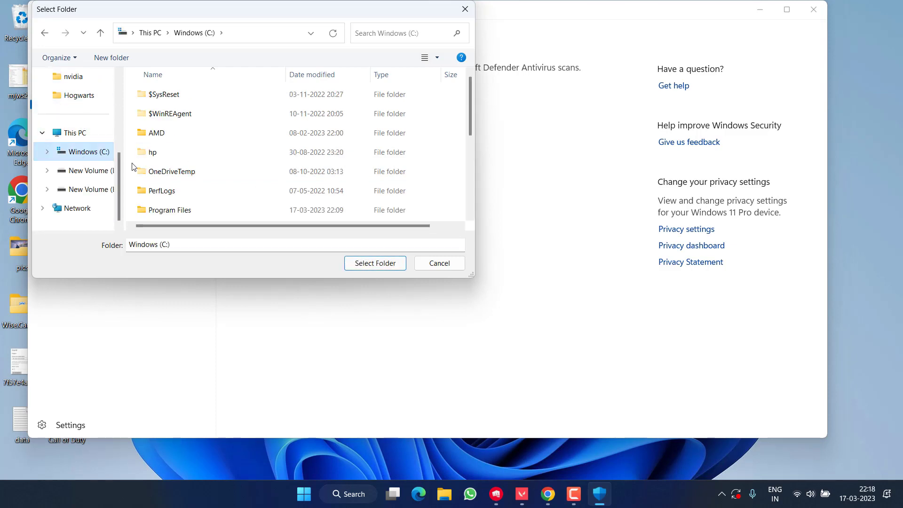
{"action": "scroll", "coordinate": [172, 184], "scroll_direction": "down", "scroll_amount": 2}
{"action": "left_click", "coordinate": [172, 175]}
{"action": "scroll", "coordinate": [183, 188], "scroll_direction": "up", "scroll_amount": 1}
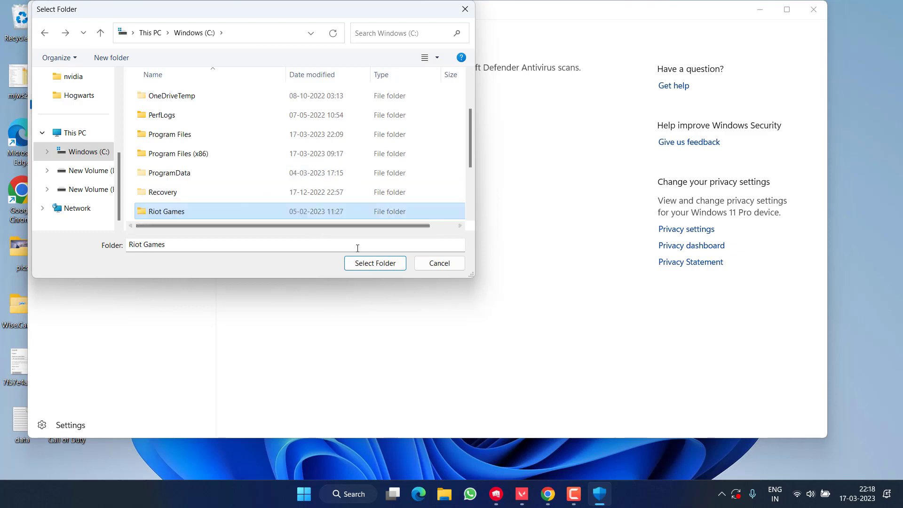
{"action": "left_click", "coordinate": [381, 267]}
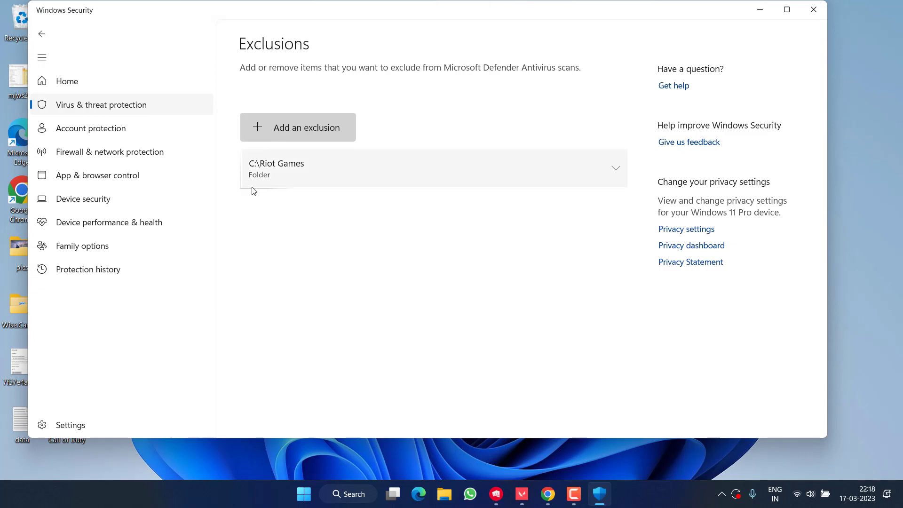
{"action": "left_click", "coordinate": [760, 10]}
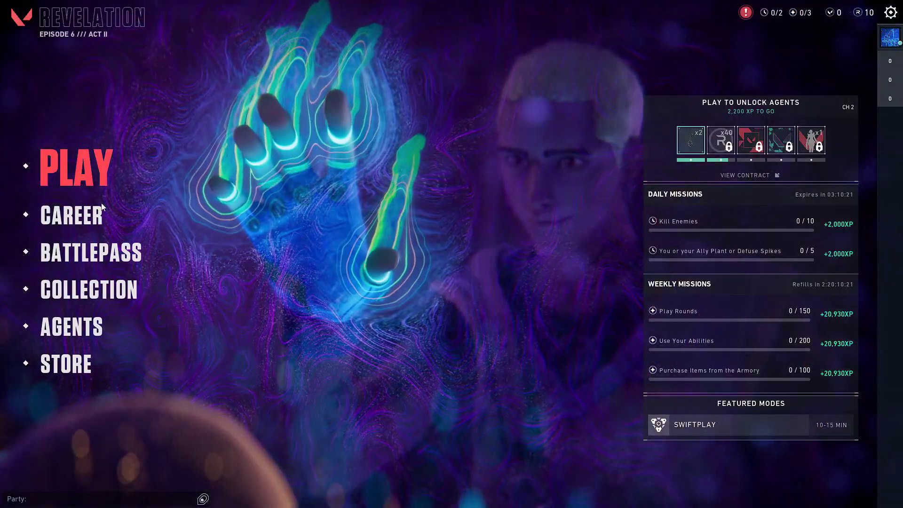
Show the desktop with Win+D and open Task Manager from the Start quick-link menu.
{"action": "left_click", "coordinate": [101, 205]}
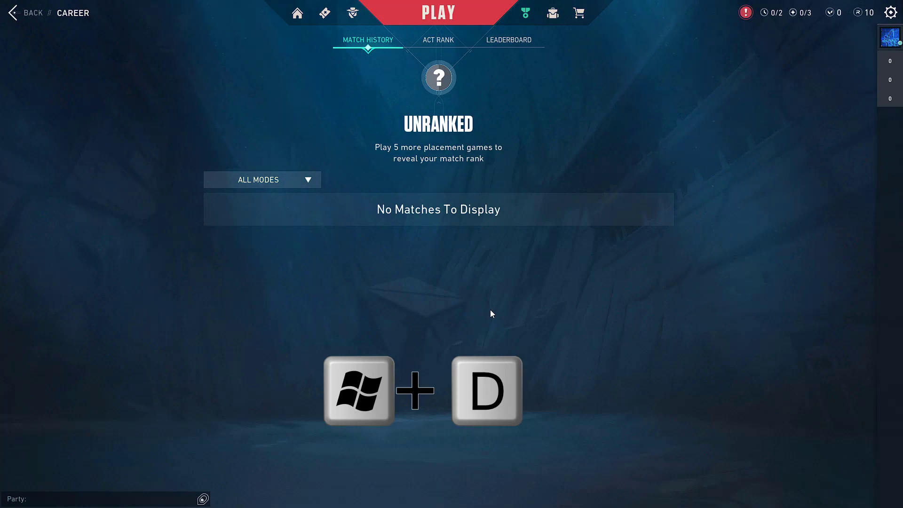
{"action": "key", "text": "super+d"}
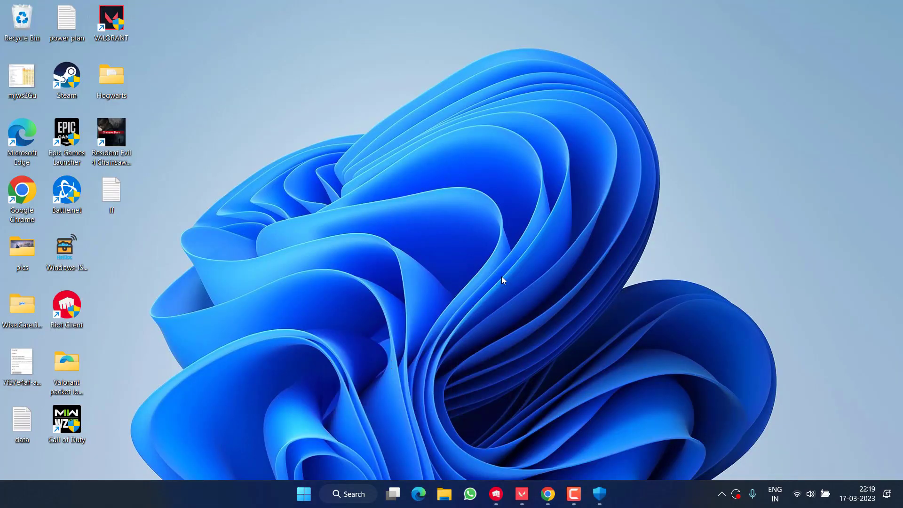
{"action": "right_click", "coordinate": [303, 501]}
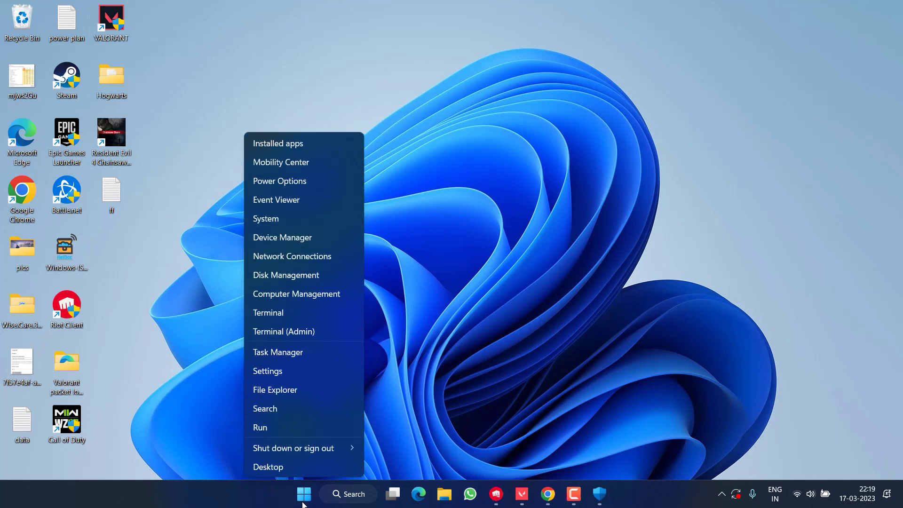
{"action": "left_click", "coordinate": [292, 357]}
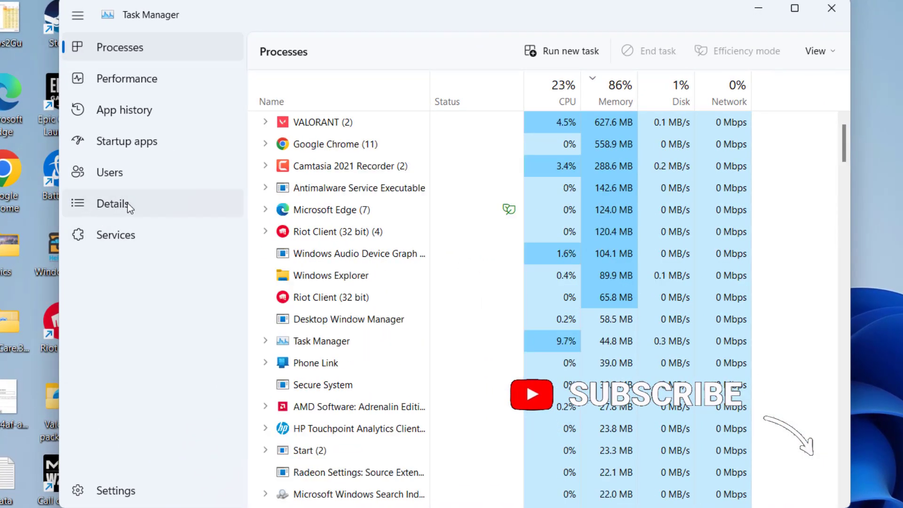
In the Details list, set VALORANT-Win64-Shipping to Low priority.
{"action": "left_click", "coordinate": [128, 203]}
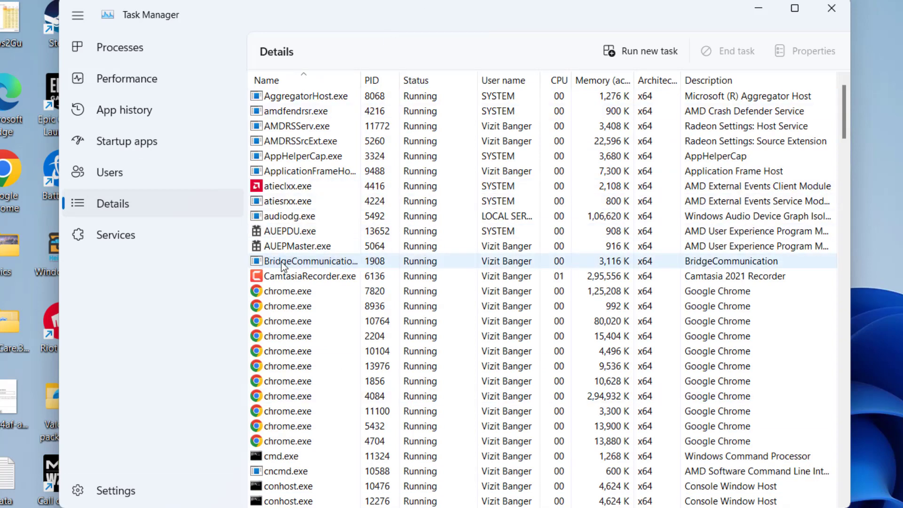
{"action": "left_click", "coordinate": [270, 263]}
{"action": "key", "text": "v"}
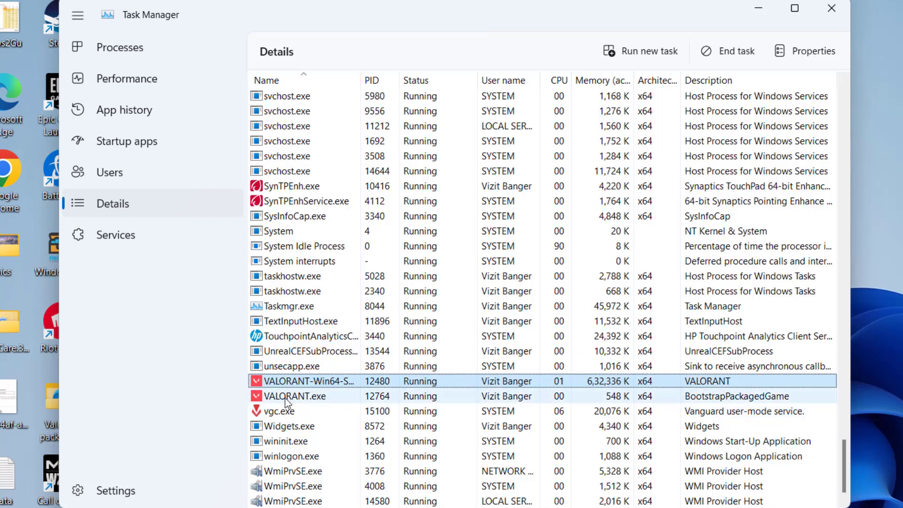
{"action": "right_click", "coordinate": [327, 367]}
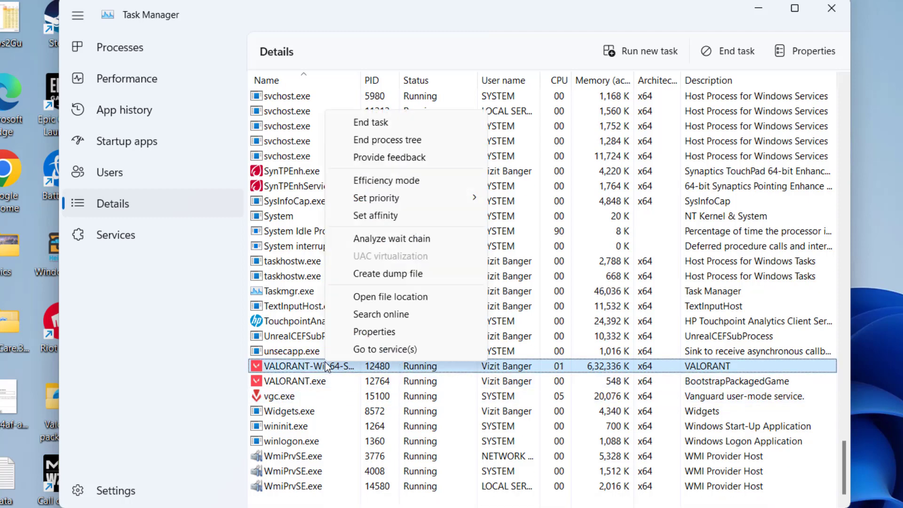
{"action": "mouse_move", "coordinate": [436, 198]}
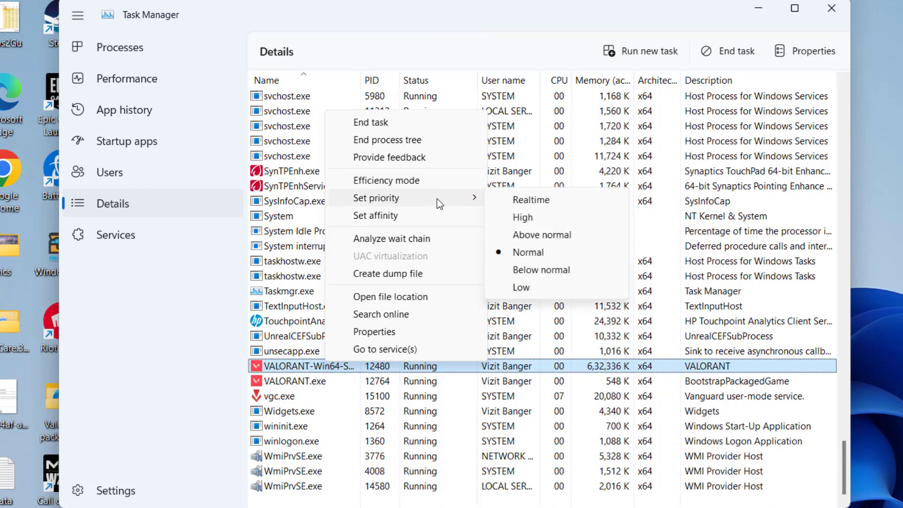
{"action": "left_click", "coordinate": [527, 286]}
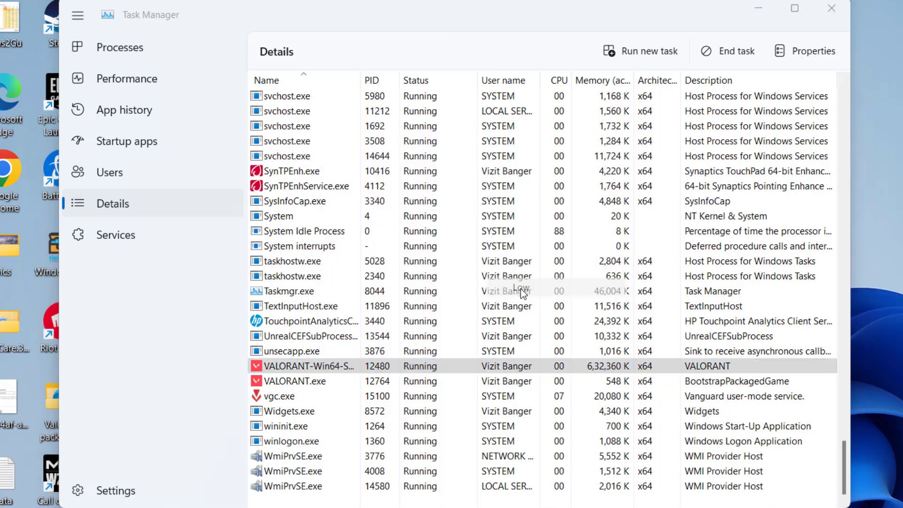
{"action": "left_click", "coordinate": [605, 267]}
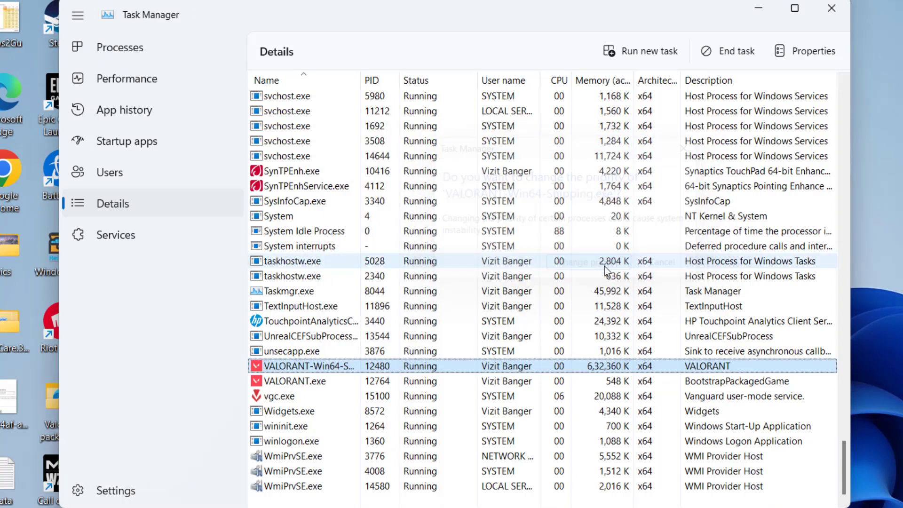
Set VALORANT.exe and vgc.exe to Low priority as well.
{"action": "right_click", "coordinate": [297, 382]}
{"action": "mouse_move", "coordinate": [401, 222]}
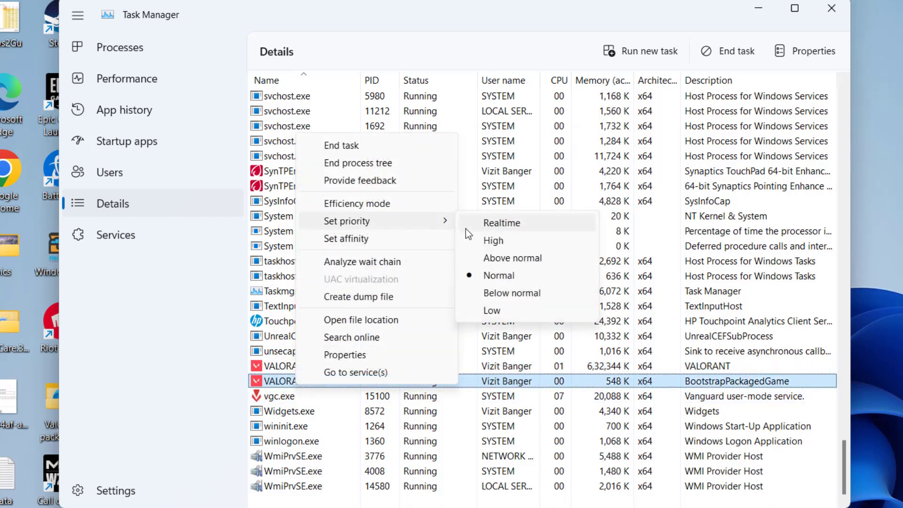
{"action": "left_click", "coordinate": [502, 312]}
{"action": "left_click", "coordinate": [604, 267]}
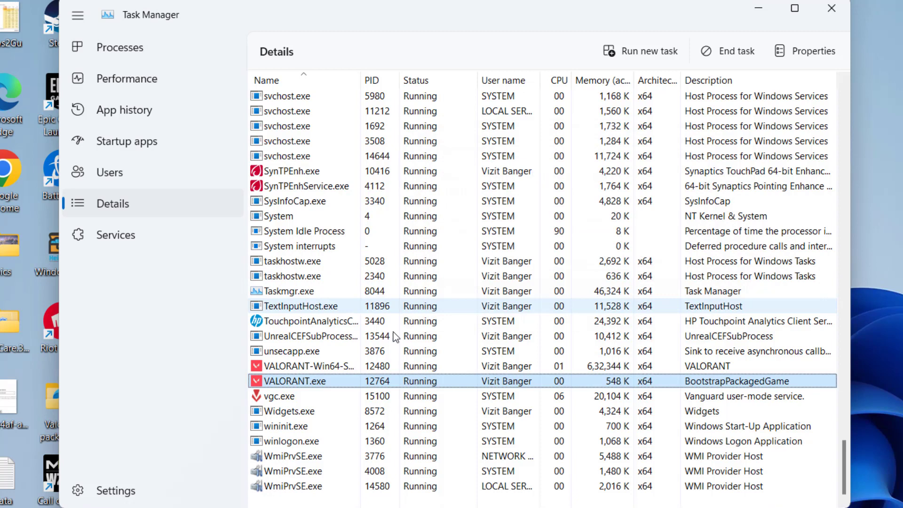
{"action": "right_click", "coordinate": [294, 395]}
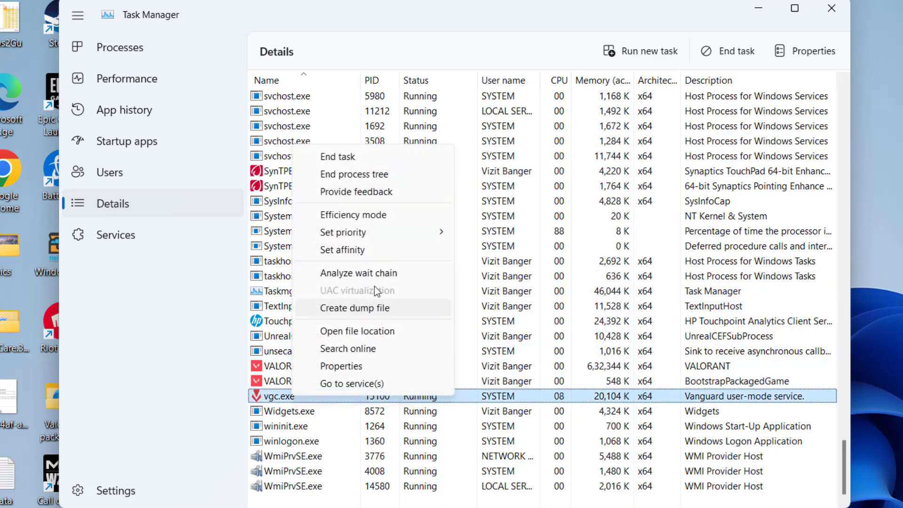
{"action": "mouse_move", "coordinate": [429, 232]}
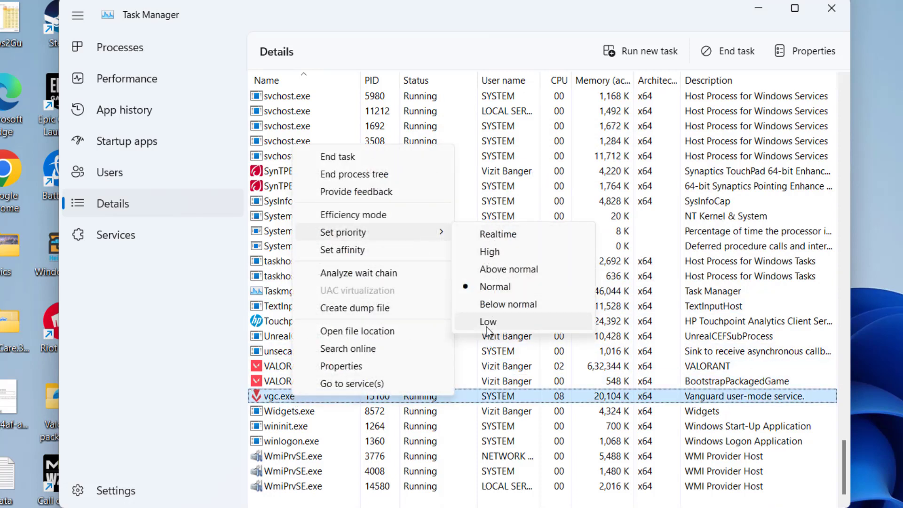
{"action": "left_click", "coordinate": [489, 324]}
{"action": "left_click", "coordinate": [596, 266]}
{"action": "scroll", "coordinate": [380, 292], "scroll_direction": "up", "scroll_amount": 2}
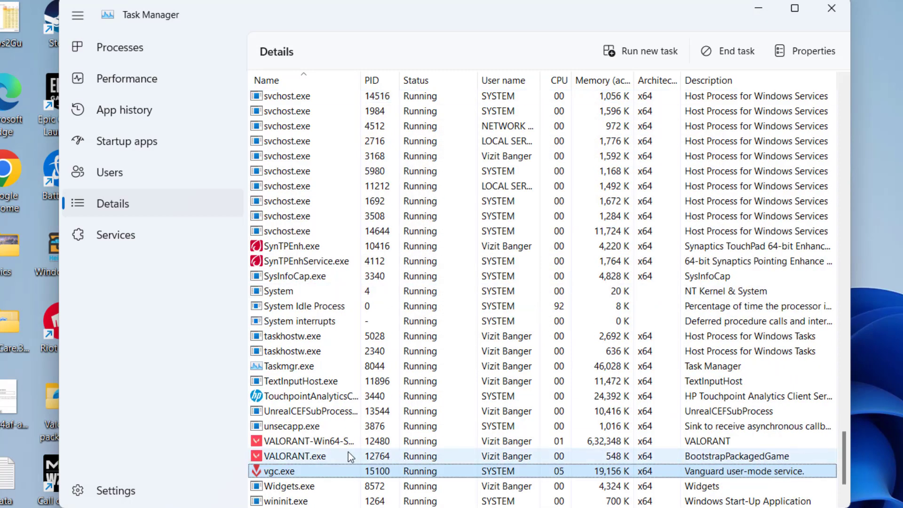
Restrict vgc.exe's processor affinity to CPU 0 only, then close Task Manager.
{"action": "right_click", "coordinate": [288, 474]}
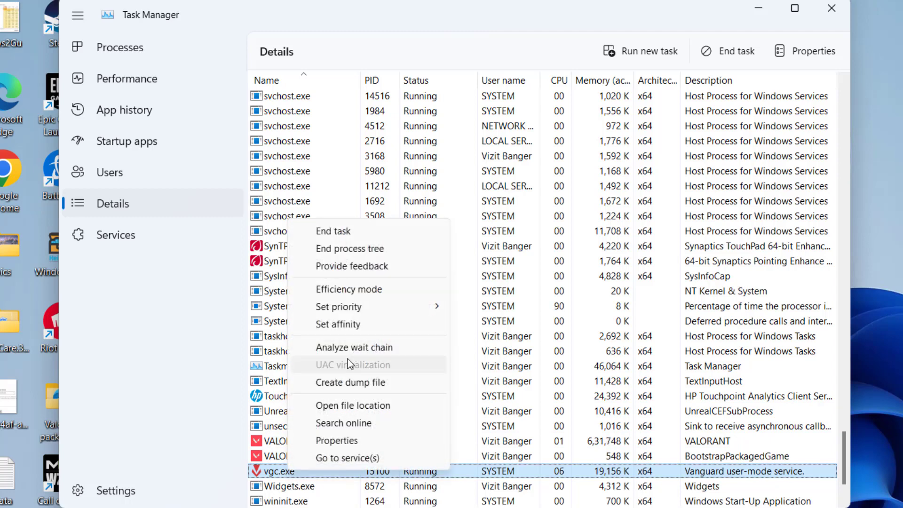
{"action": "left_click", "coordinate": [352, 323]}
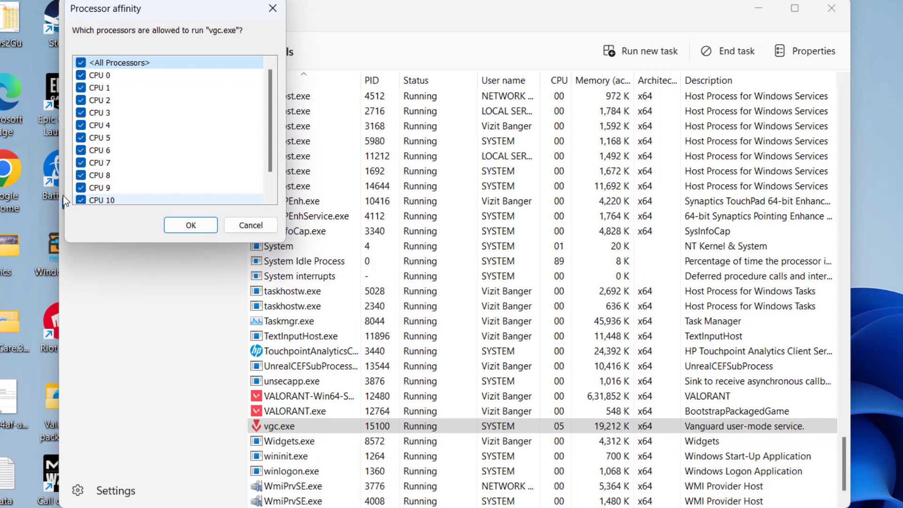
{"action": "left_click", "coordinate": [80, 64]}
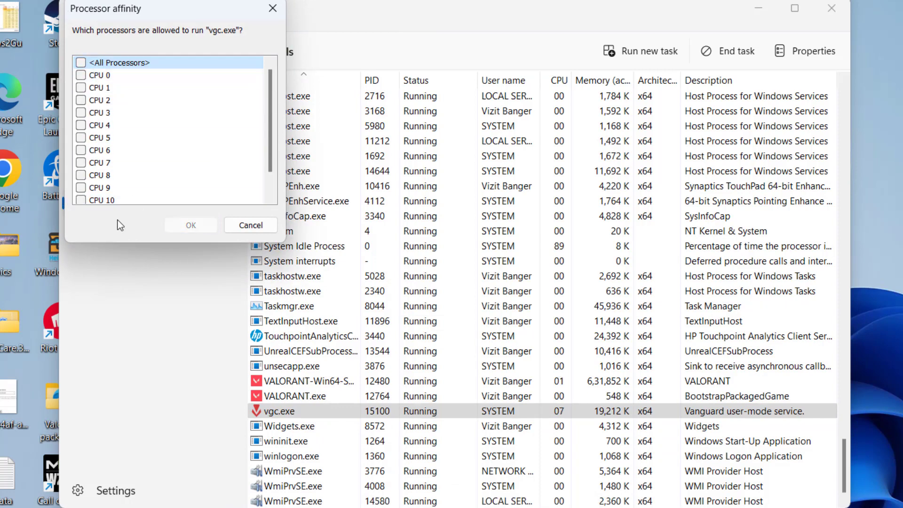
{"action": "left_click", "coordinate": [80, 75]}
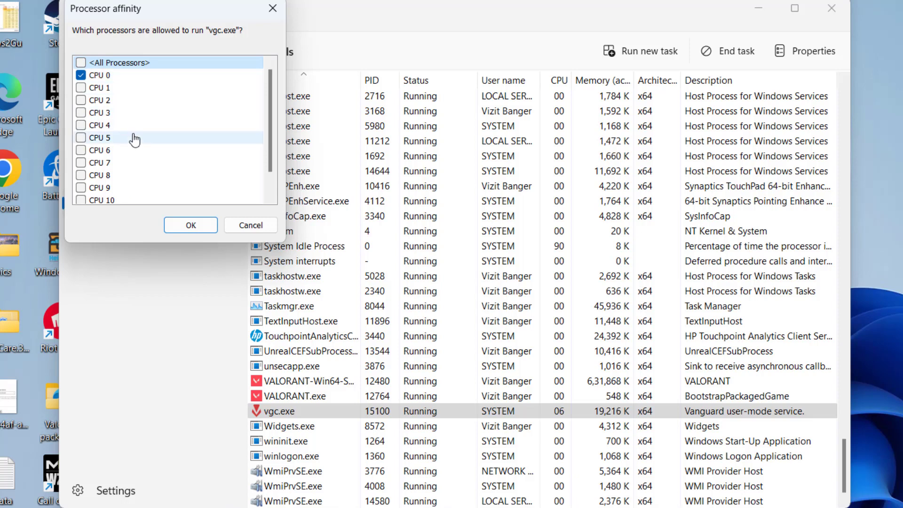
{"action": "scroll", "coordinate": [141, 168], "scroll_direction": "down", "scroll_amount": 1}
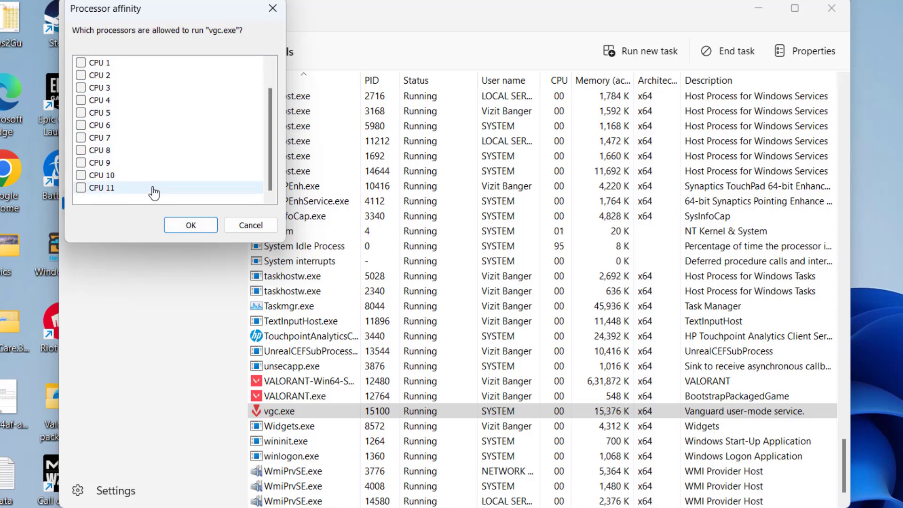
{"action": "scroll", "coordinate": [154, 192], "scroll_direction": "up", "scroll_amount": 1}
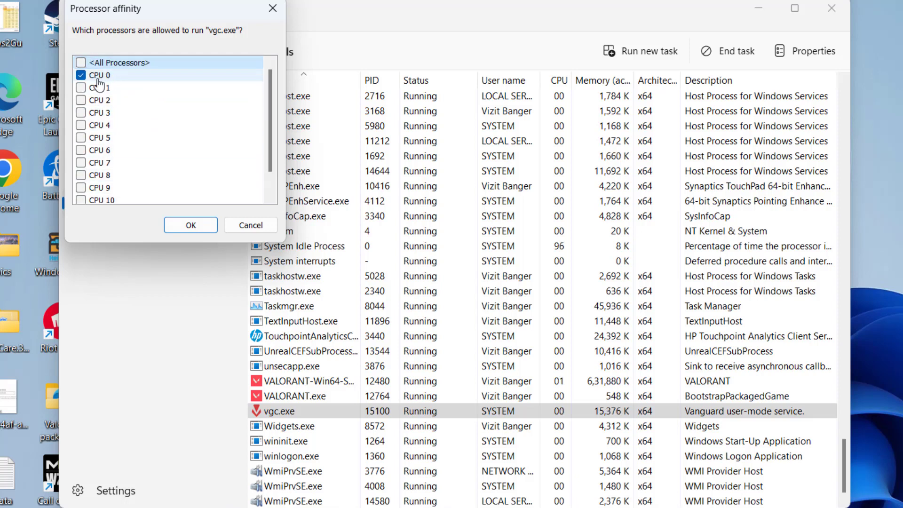
{"action": "left_click", "coordinate": [193, 225]}
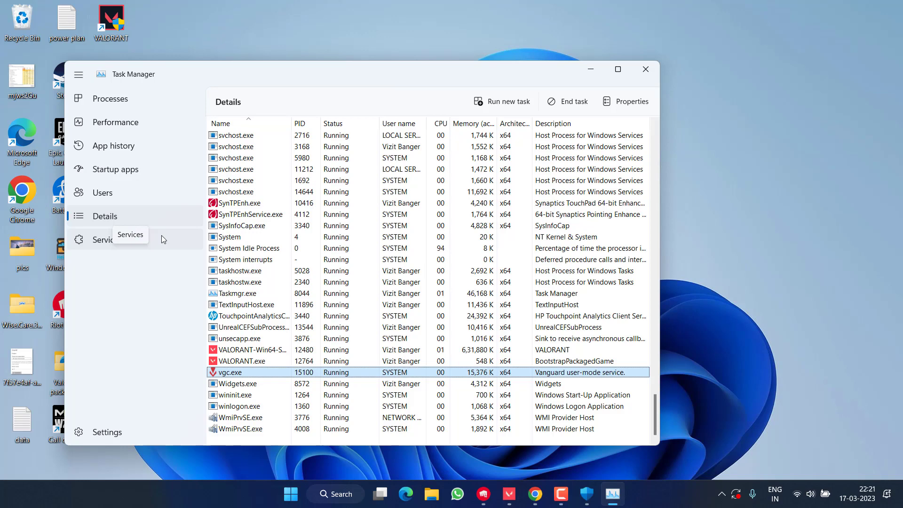
{"action": "key", "text": "alt+F4"}
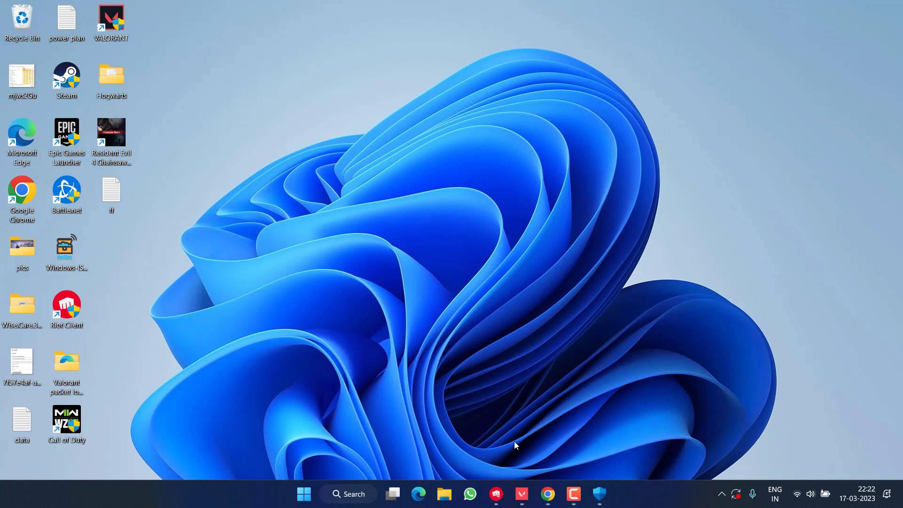
Back on the YouTube video, jump to the 02:43 Method 4 chapter and pause playback.
{"action": "left_click", "coordinate": [545, 492]}
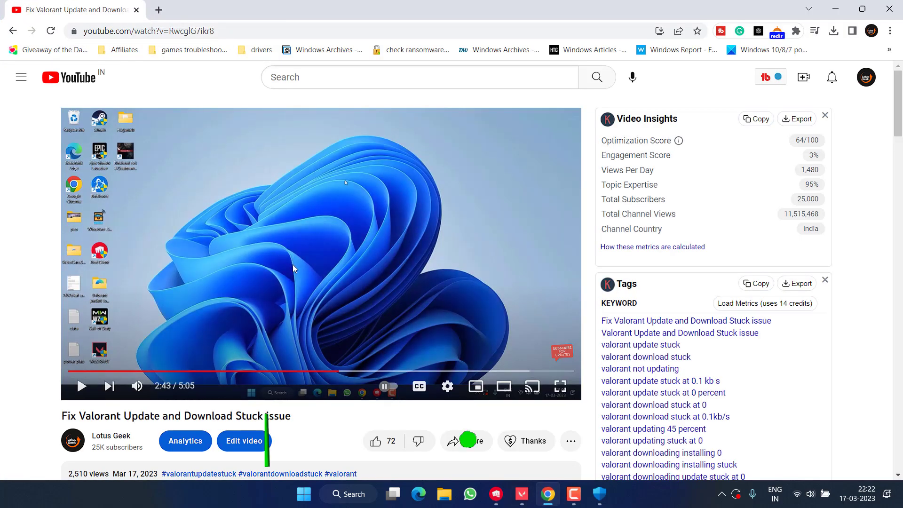
{"action": "scroll", "coordinate": [293, 264], "scroll_direction": "down", "scroll_amount": 3}
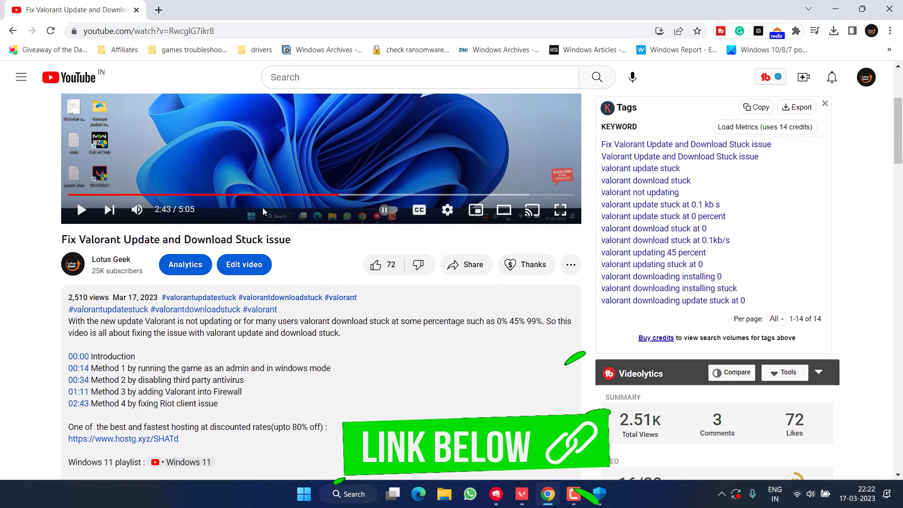
{"action": "scroll", "coordinate": [262, 209], "scroll_direction": "down", "scroll_amount": 2}
{"action": "left_click_drag", "start_coordinate": [91, 286], "coordinate": [233, 285]}
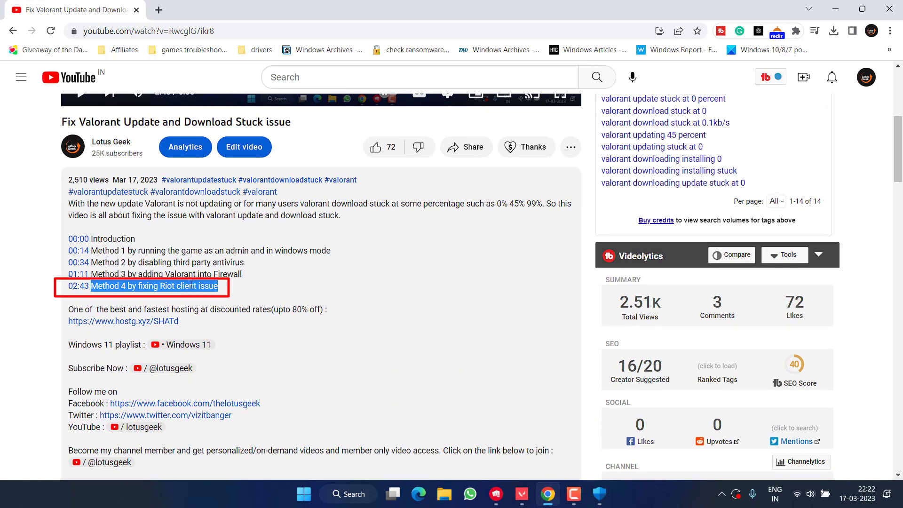
{"action": "left_click", "coordinate": [76, 286]}
{"action": "left_click", "coordinate": [78, 385]}
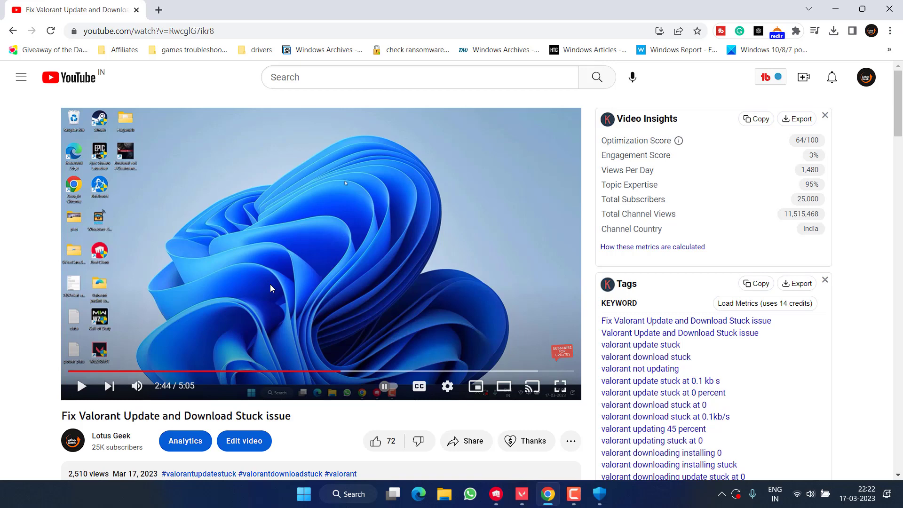
{"action": "left_click", "coordinate": [890, 9]}
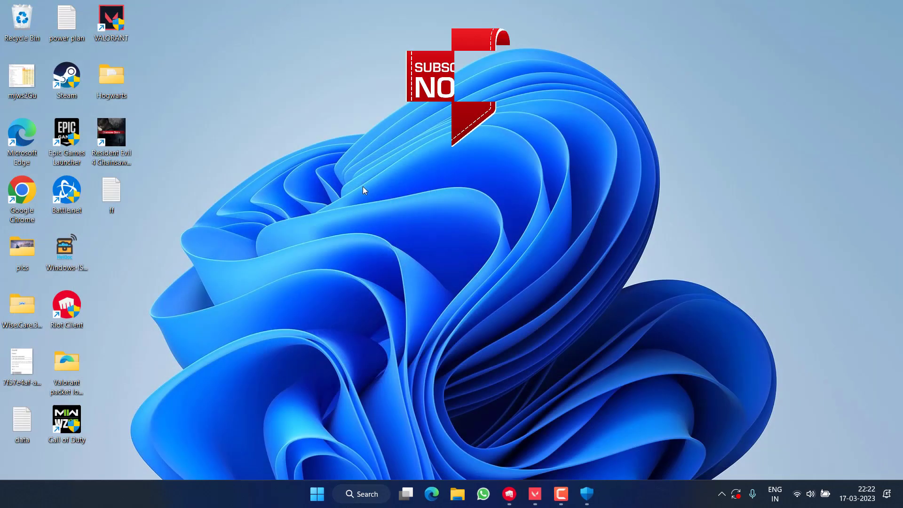